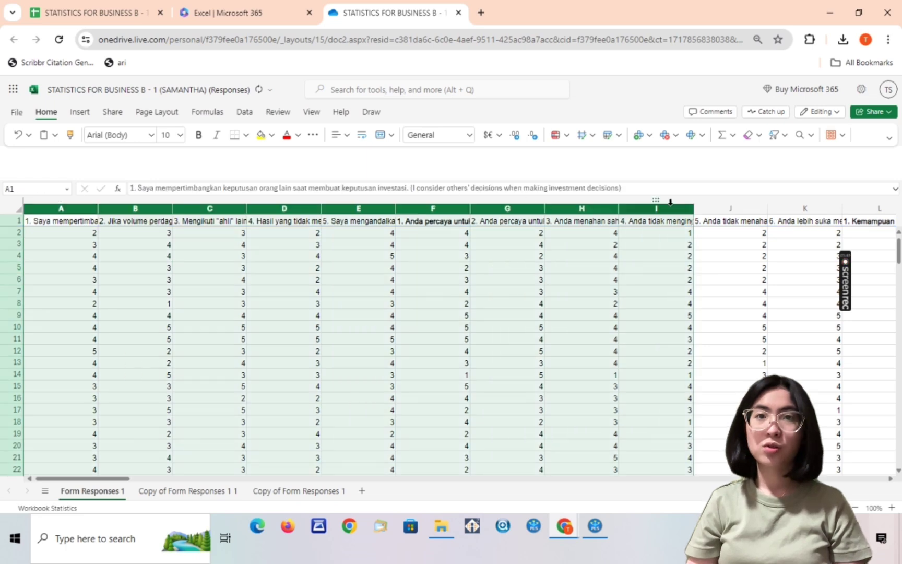
- Delete the leading survey question columns, starting with A to I, so the home bias items come first
right_click(671, 207)
click(717, 332)
drag(35, 208, 746, 208)
right_click(746, 208)
click(789, 328)
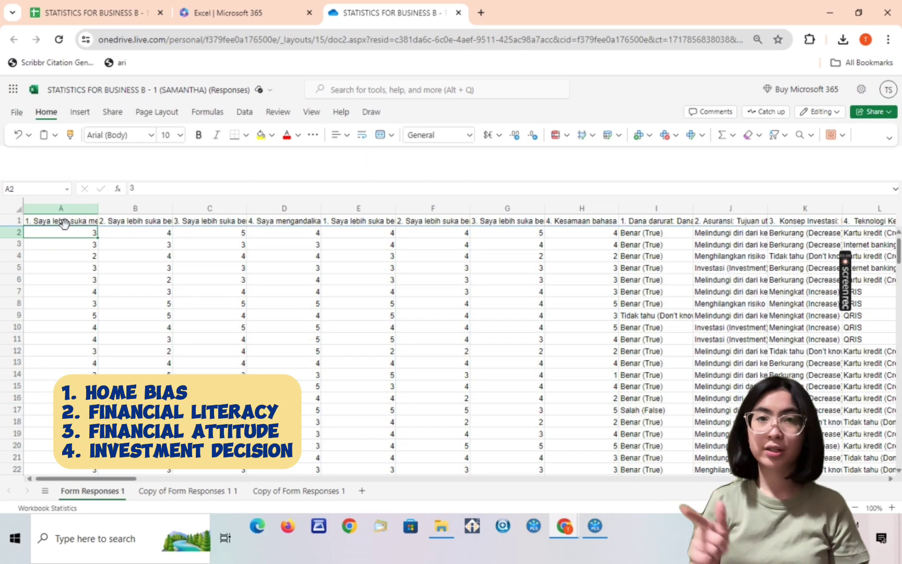
drag(284, 207, 43, 208)
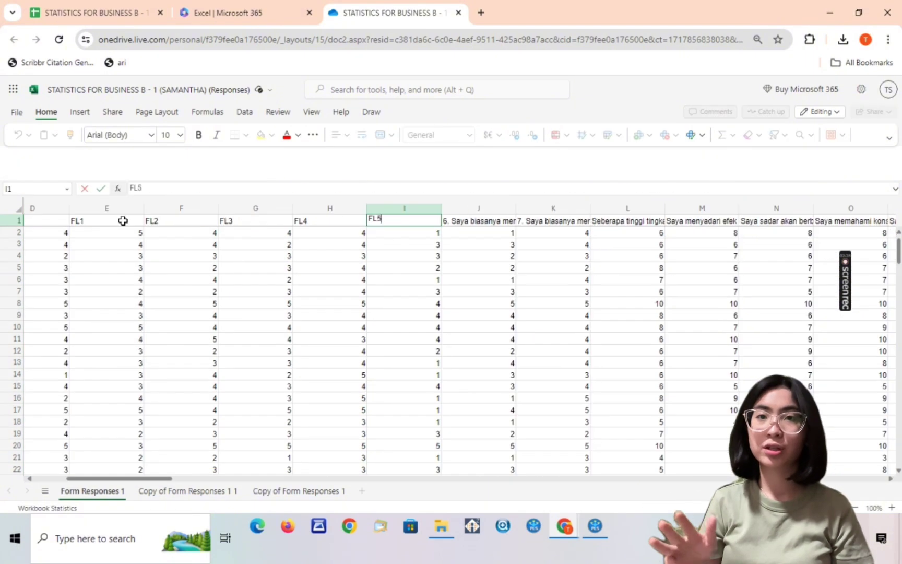
- Replace the question headers in J1 and K1 with the financial literacy codes FL6 and FL7
key(Tab)
text(FL6)
key(Tab)
text(FL7)
key(Tab)
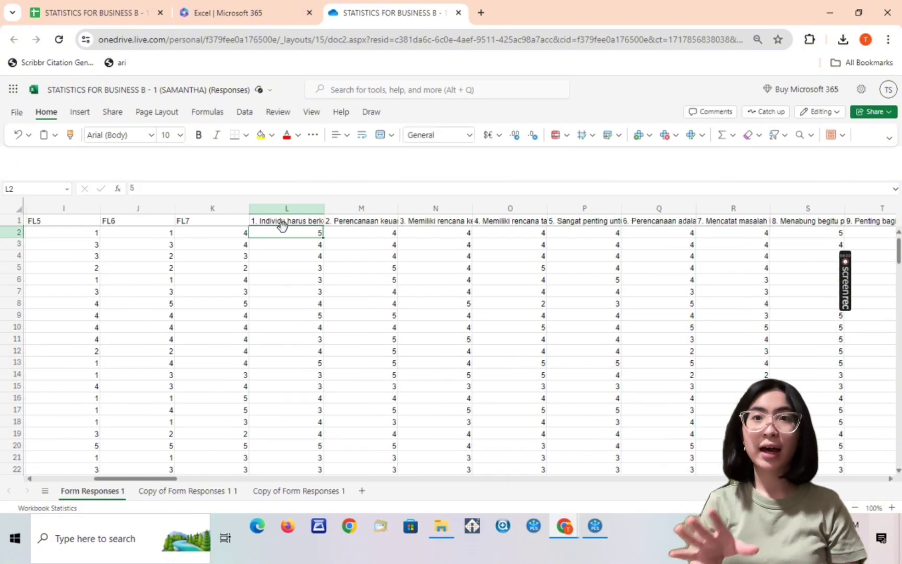
- Label the financial attitude question columns FA1 through FA9 in row 1, starting at L1
text(FA1)
key(Tab)
text(FA2)
key(Tab)
text(FA3)
key(Tab)
text(FA4	FA5	FA6	FA7	FA8	FA9)
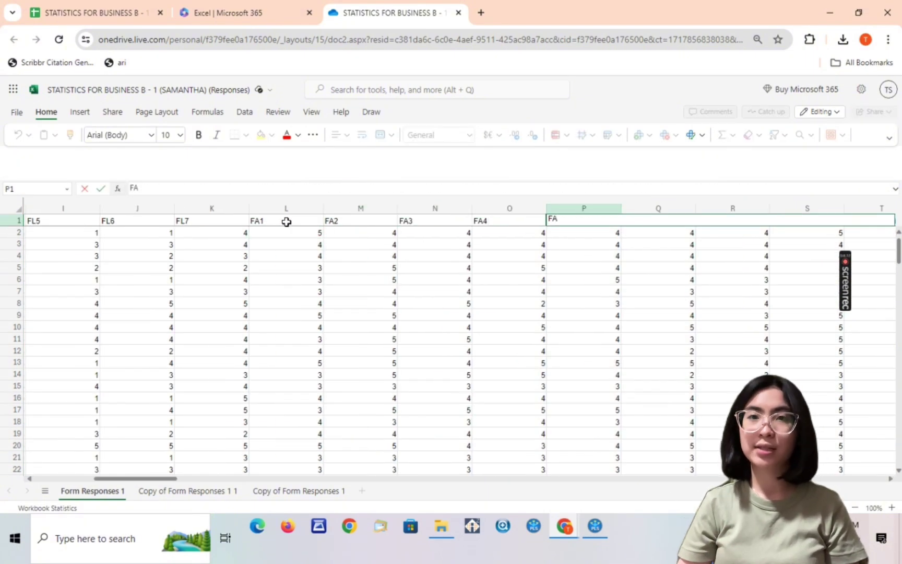
key(Tab)
- Enter the home bias codes HB1, HB2, HB3 and HB4 as headers in cells A1 to D1
key(Home)
text(HB1)
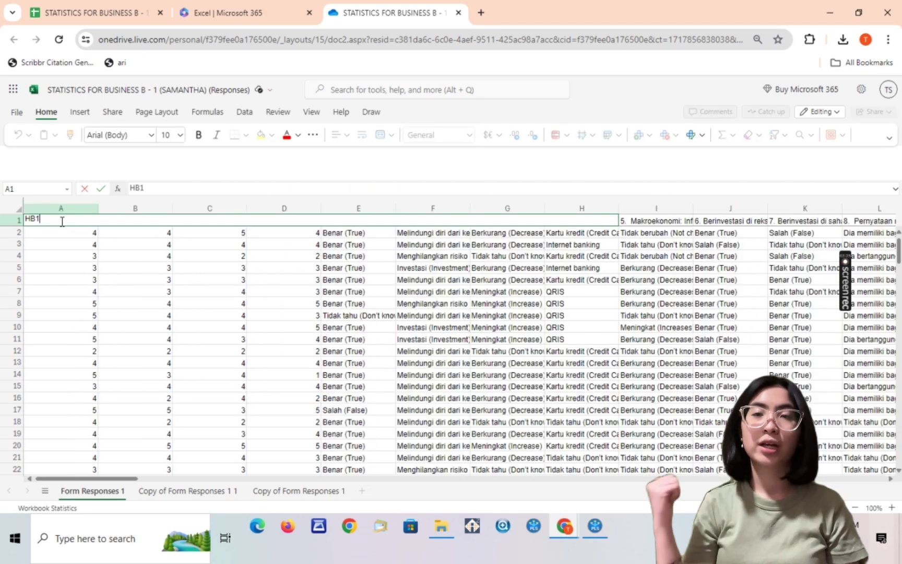
key(Tab)
text(HB2)
key(Tab)
text(HB3)
key(Tab)
text(HB4)
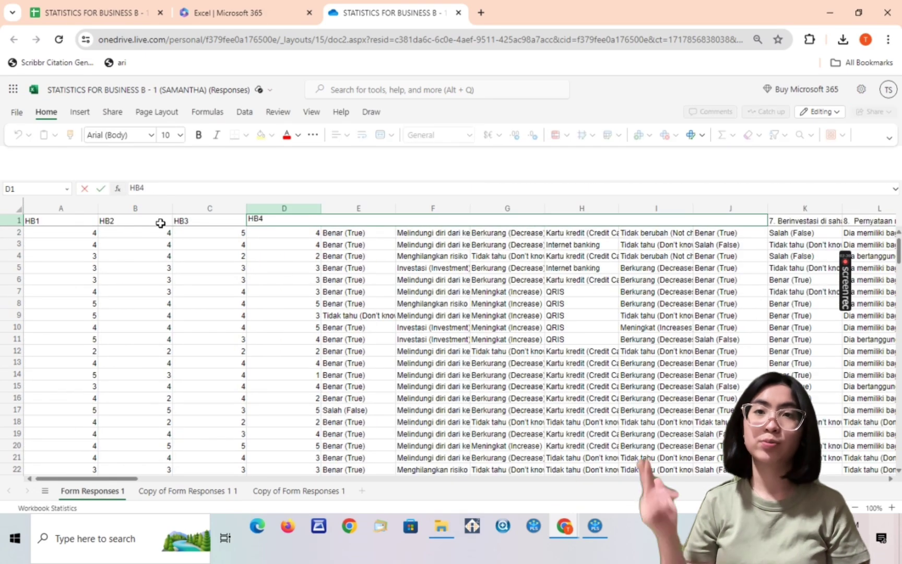
key(Tab)
- Export the coded Form Responses 1 sheet as a CSV file
drag(136, 478, 296, 493)
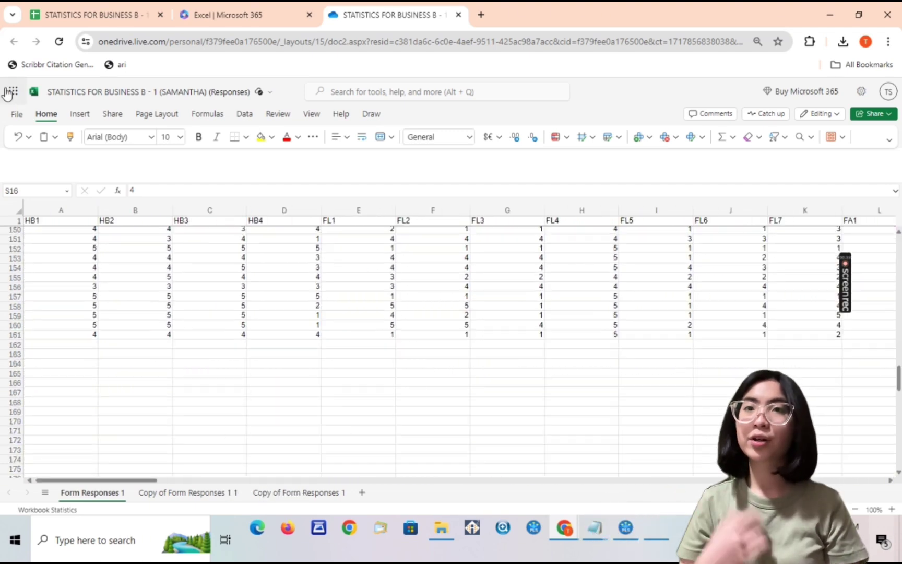
click(16, 114)
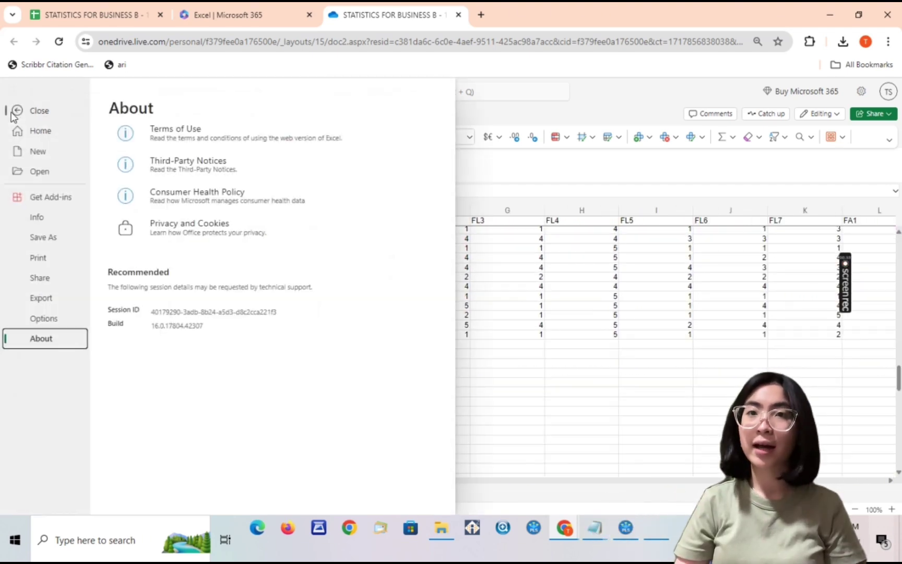
click(52, 305)
click(365, 171)
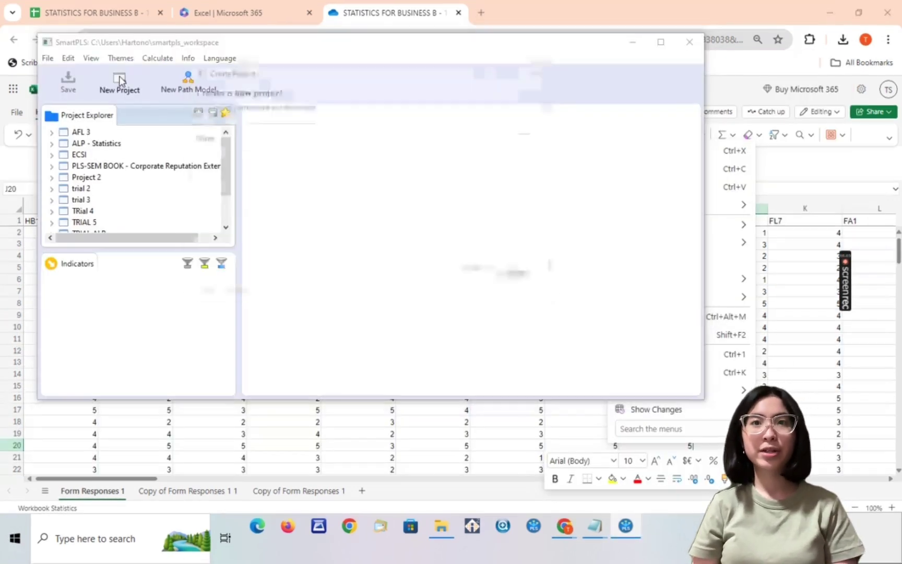
- Switch to SmartPLS and create a new project named ALP - STATS
click(119, 80)
text(ALP - STATS)
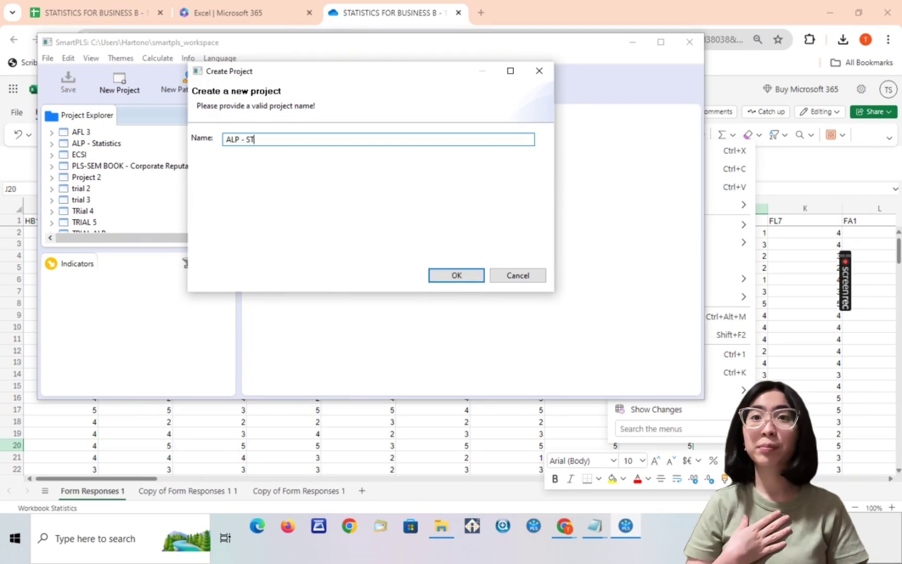
click(452, 275)
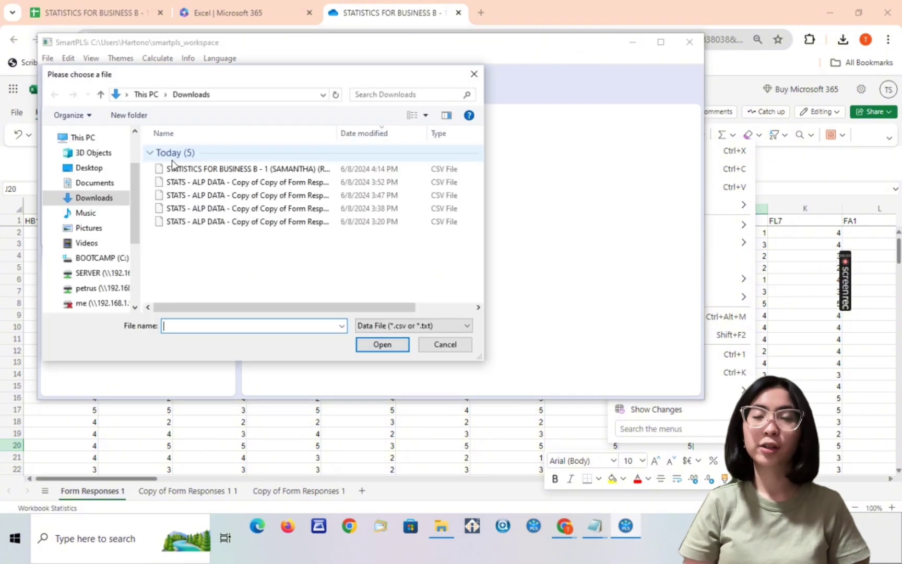
- Import the STATISTICS FOR BUSINESS B - 1 responses CSV from Downloads into the project, keeping the suggested name
click(186, 169)
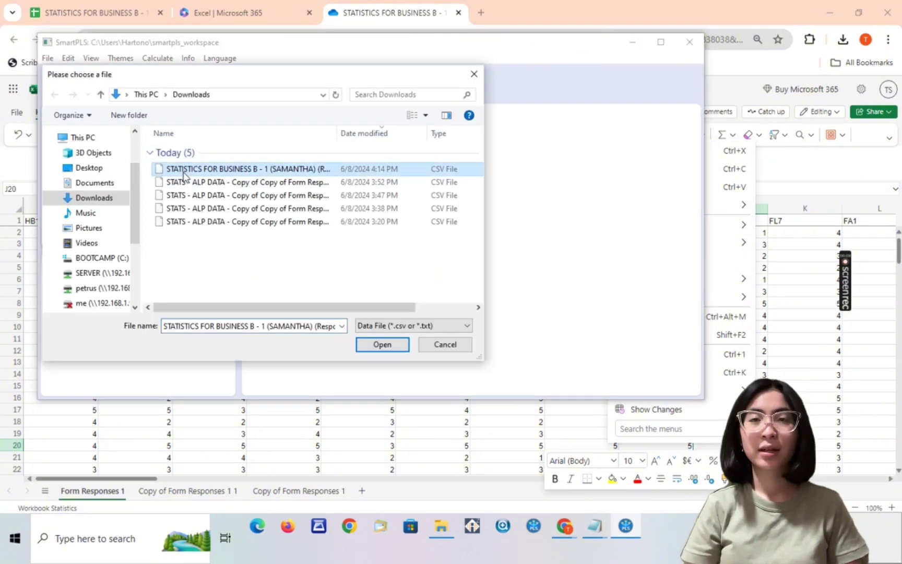
click(382, 344)
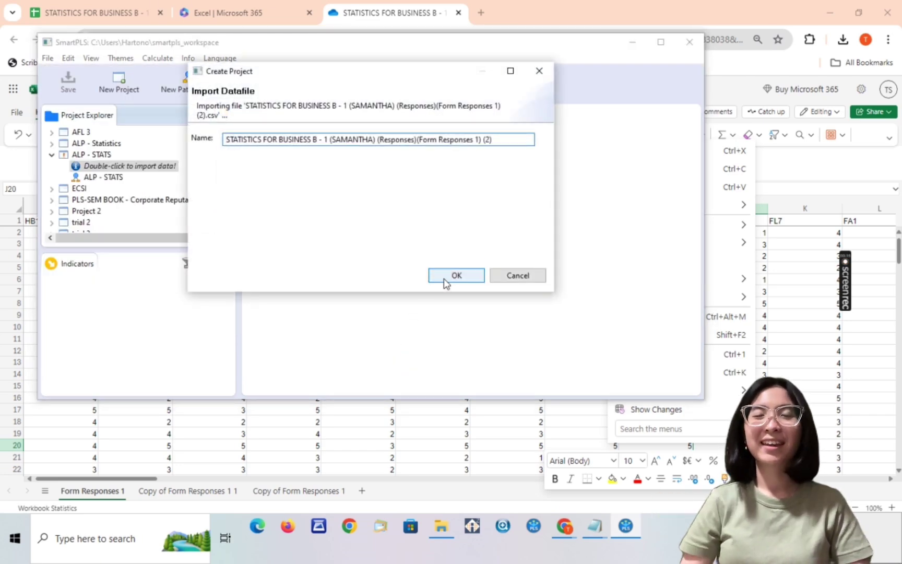
click(444, 280)
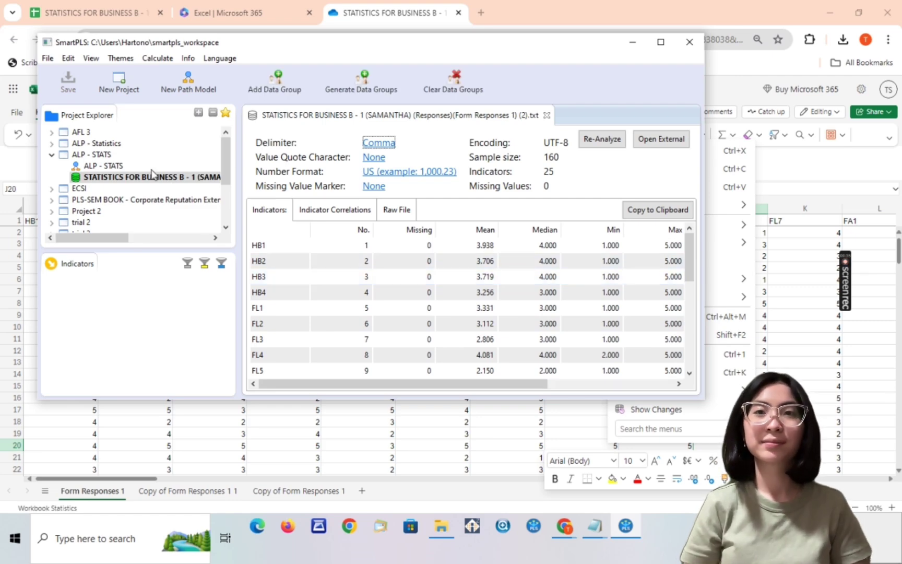
- Open the ALP - STATS path model and place indicators HB1 to HB4 on the canvas as one latent variable
click(109, 166)
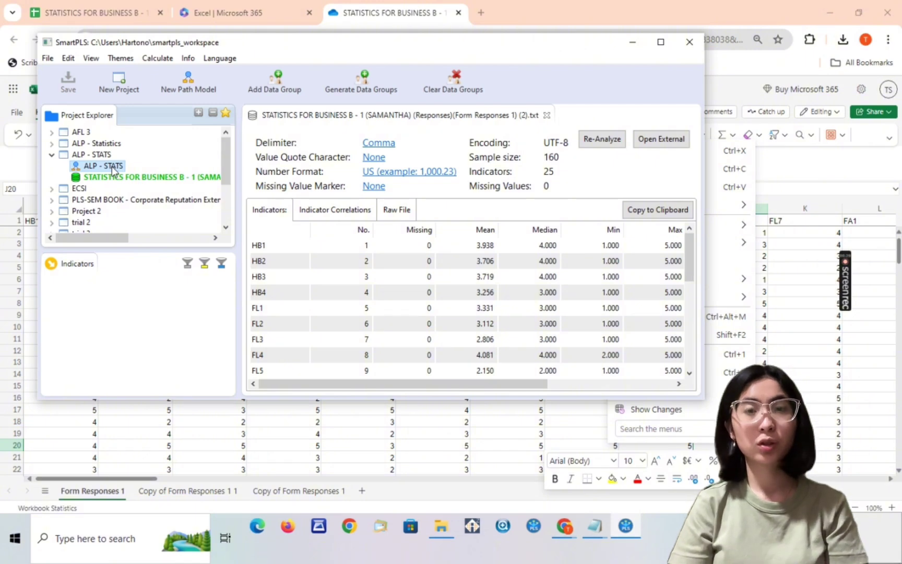
double_click(112, 167)
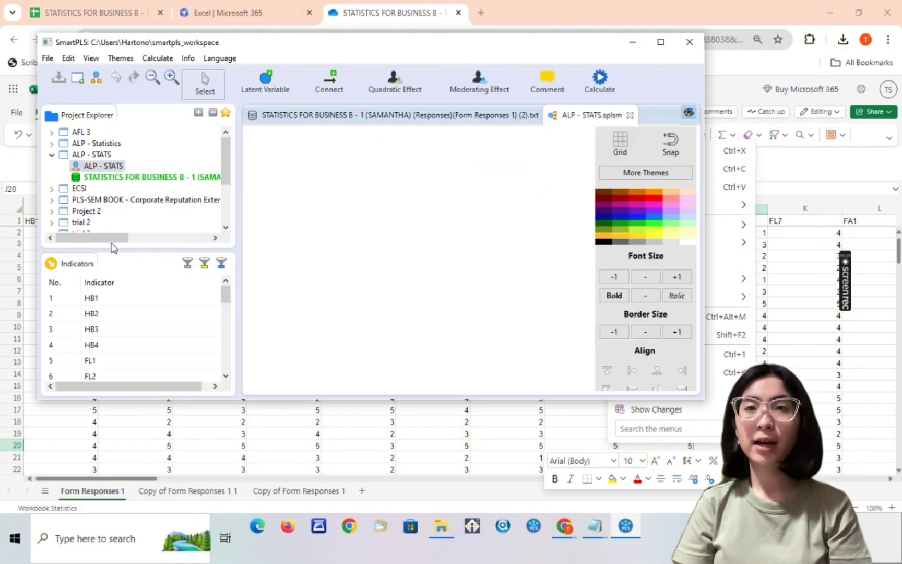
click(115, 297)
key(shift+Down)
key(shift+Down)
key(shift+Down)
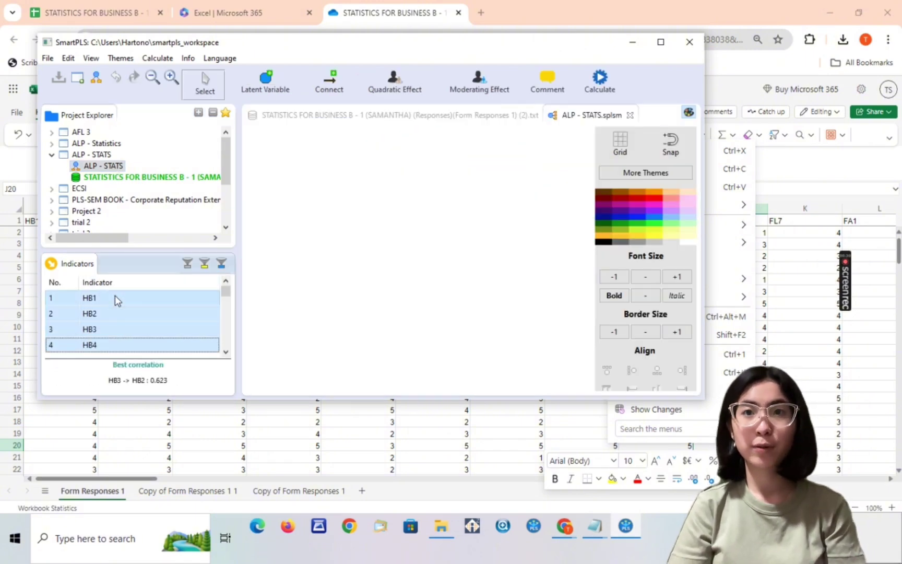
drag(115, 295, 355, 180)
- Add a second latent variable below the first from indicators FL1 to FL7
scroll(195, 296, down, 1)
click(195, 295)
key(shift+Down)
key(shift+Down)
key(shift+Down)
key(shift+Down)
key(shift+Down)
key(shift+Down)
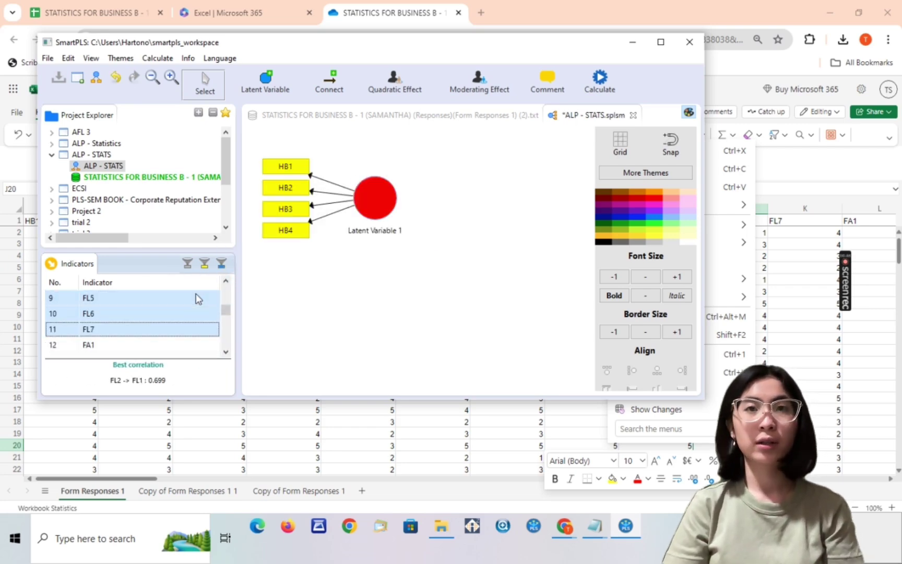
drag(195, 296, 410, 302)
- Add a third latent variable to the model from indicators FA1 to FA10
click(162, 345)
key(shift+Down)
key(shift+Down)
key(shift+Down)
key(shift+Down)
key(shift+Down)
key(shift+Down)
key(shift+Down)
key(shift+Down)
key(shift+Down)
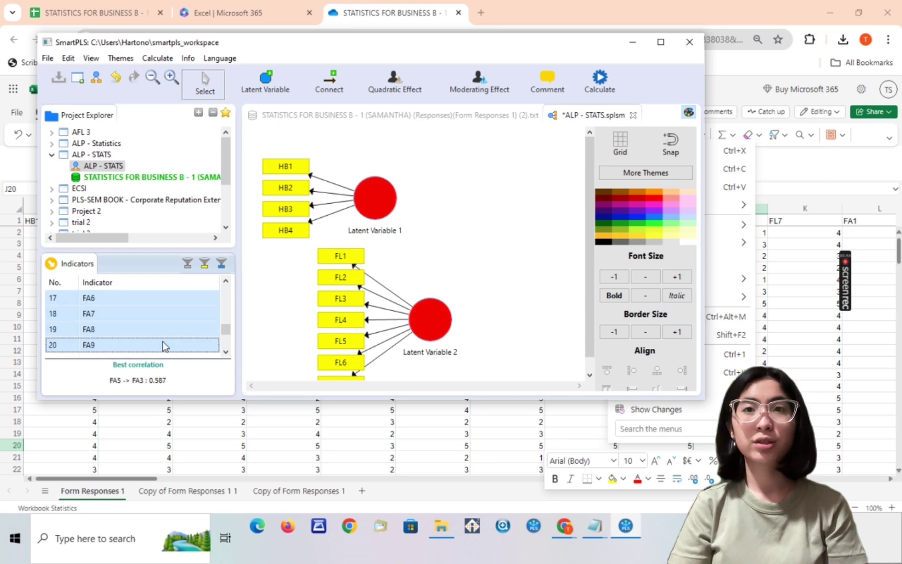
drag(162, 345, 444, 282)
- Add a fourth latent variable to the model from indicators ID1 to ID4
scroll(225, 342, down, 1)
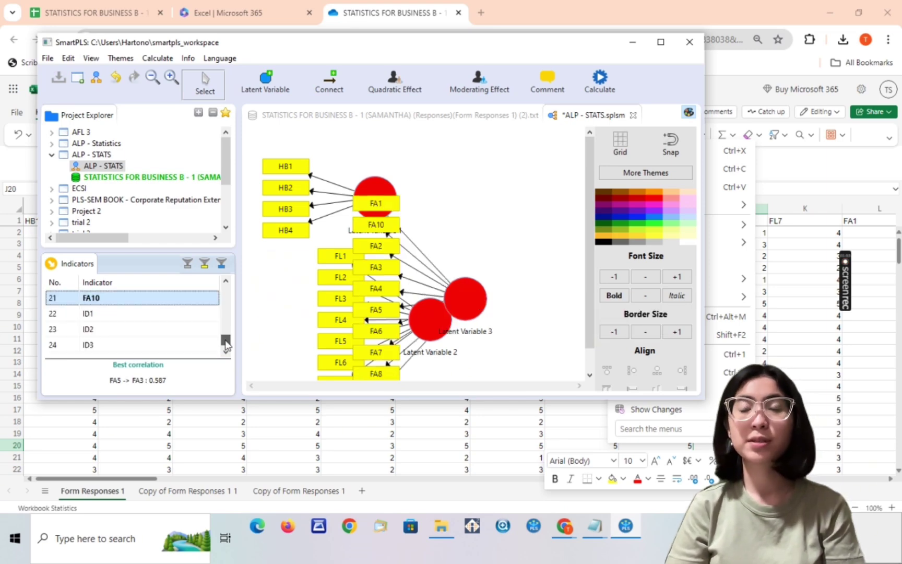
click(196, 316)
key(shift+Down)
key(shift+Down)
key(shift+Down)
drag(195, 315, 513, 208)
- Rearrange the constructs so the FA one sits above the FL one and the HB one lies between them and ID
drag(381, 193, 477, 260)
drag(463, 306, 358, 203)
drag(420, 321, 363, 360)
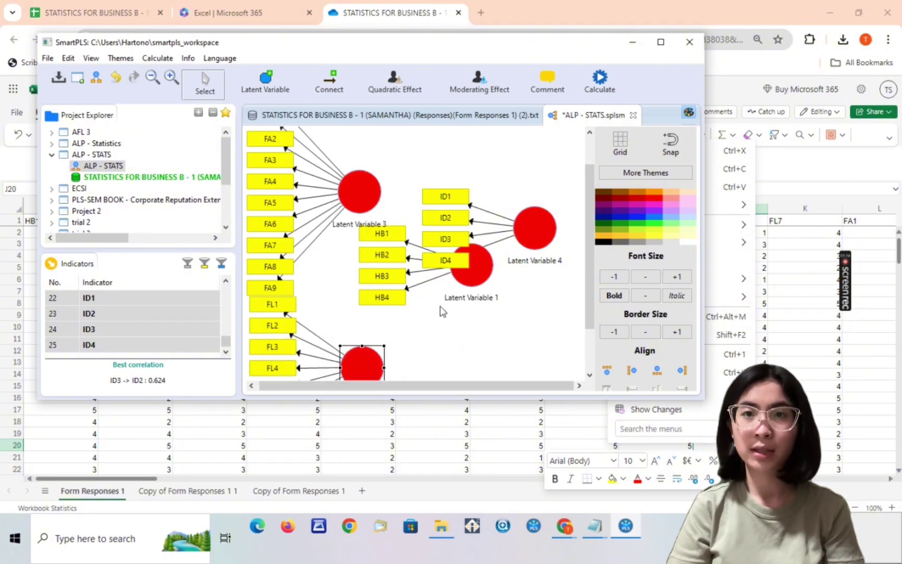
- Align the HB indicators below Latent Variable 1 and shift the construct slightly downward
click(476, 290)
click(656, 371)
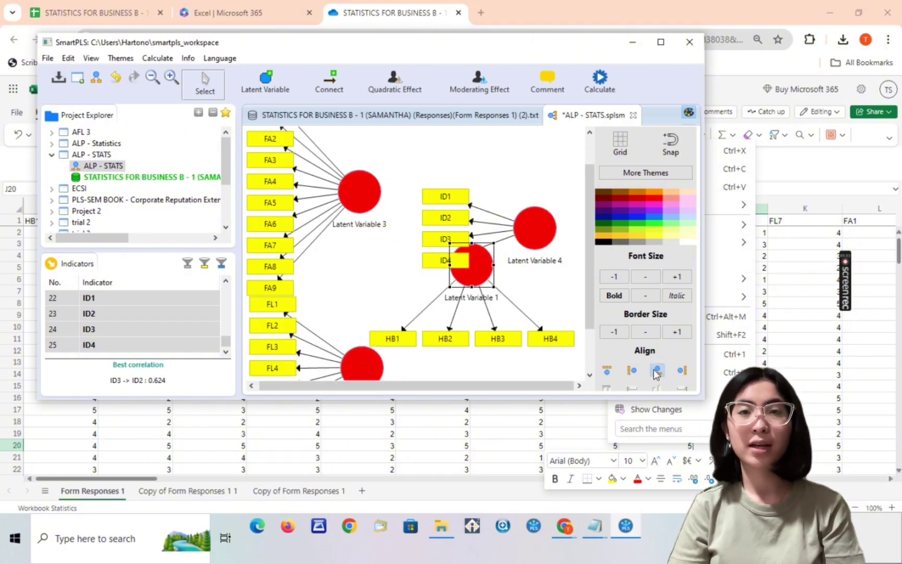
drag(473, 284, 471, 292)
- Align the ID indicators to the right of Latent Variable 4 and move Latent Variable 1 level with that construct
click(534, 228)
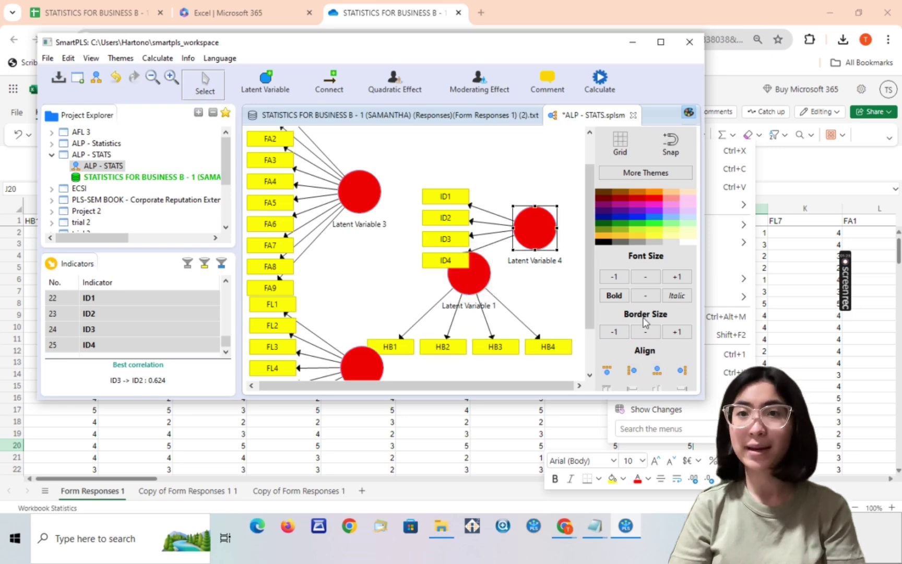
click(682, 370)
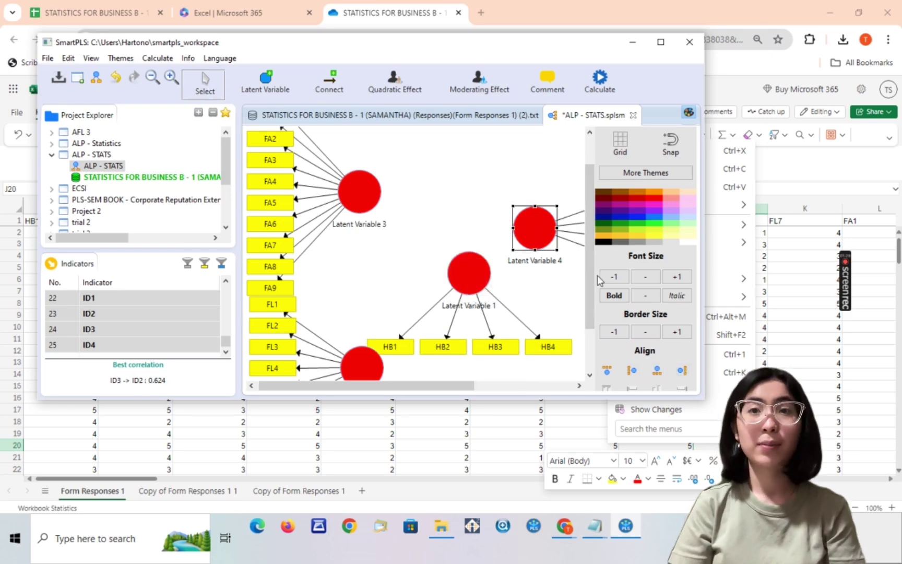
drag(428, 387, 461, 387)
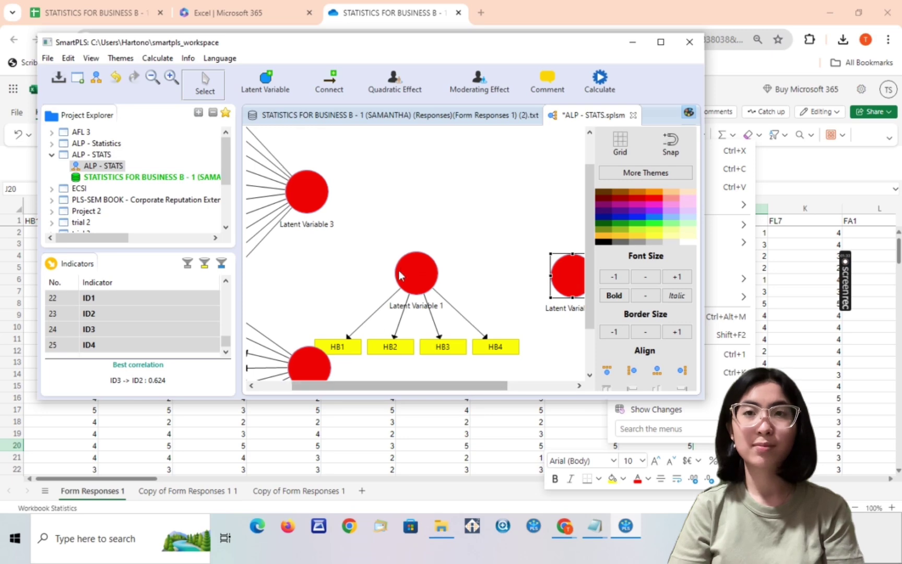
drag(415, 280, 443, 284)
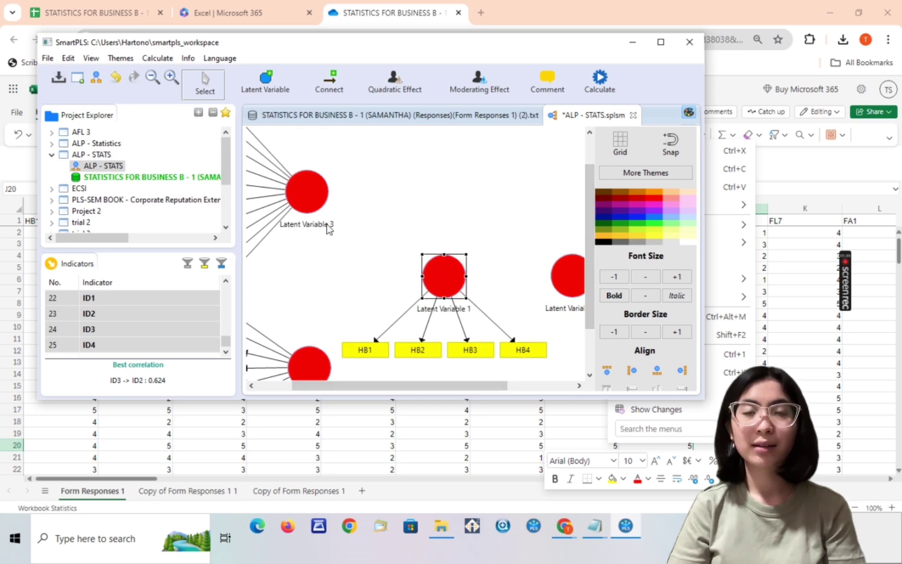
- Rename Latent Variable 3, which holds the FA indicators, to Financial Attitude
drag(370, 388, 334, 388)
right_click(365, 185)
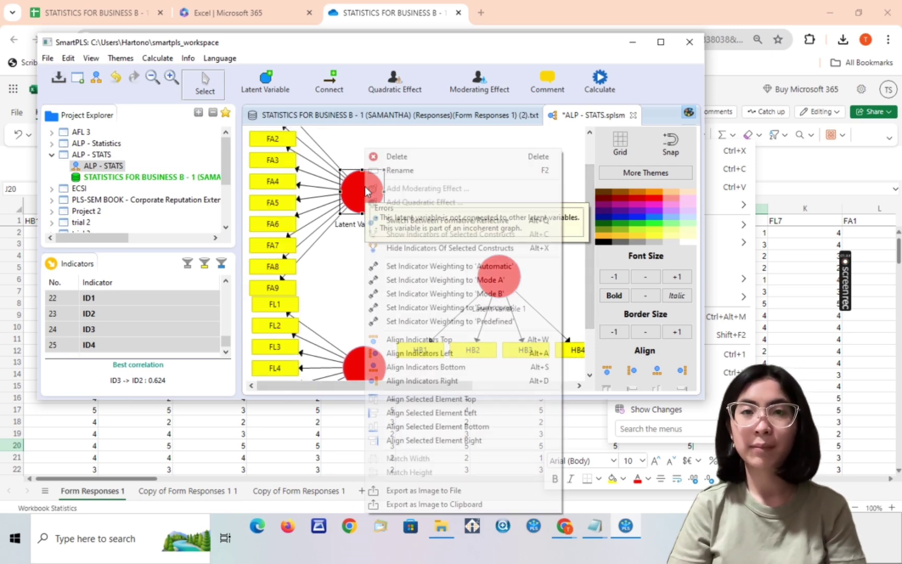
click(415, 170)
text(F)
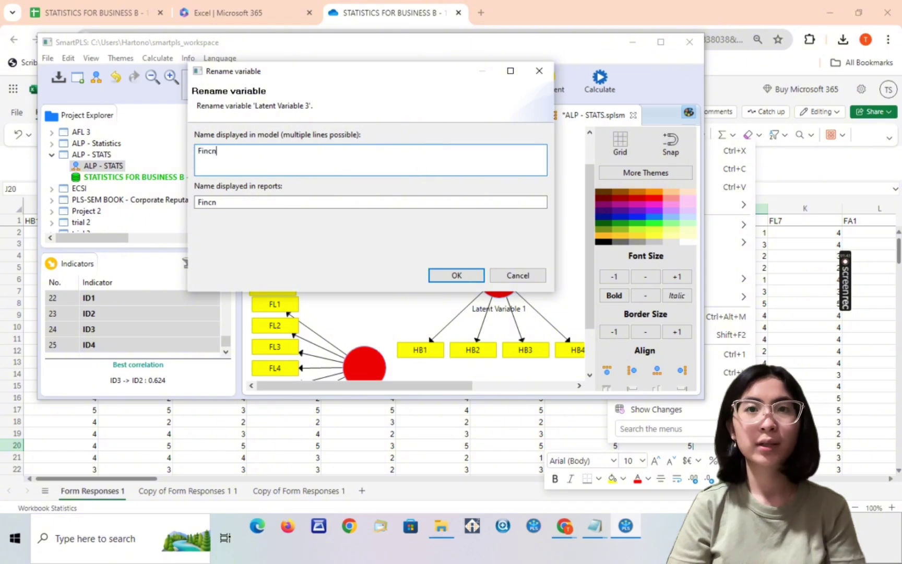
text(inancial Attitud)
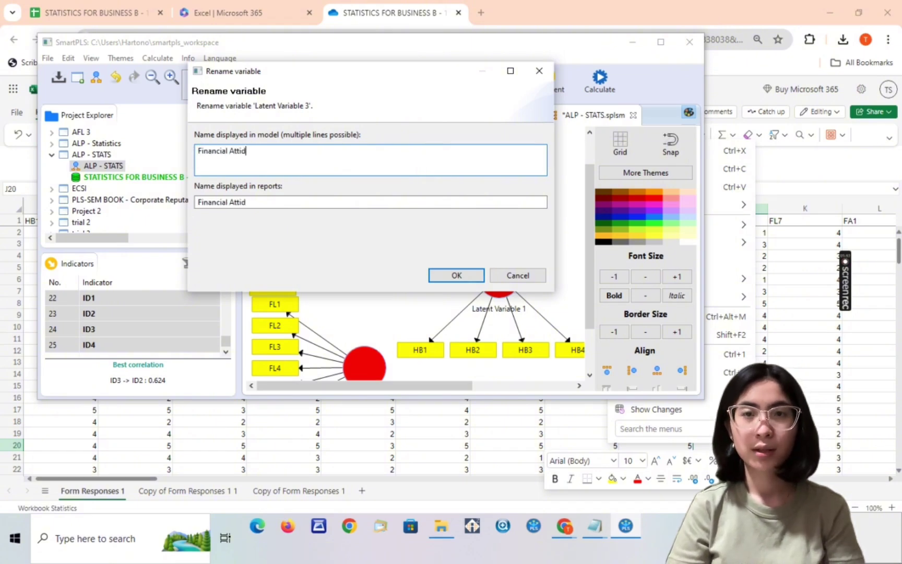
key(BackSpace)
text(tude)
click(456, 275)
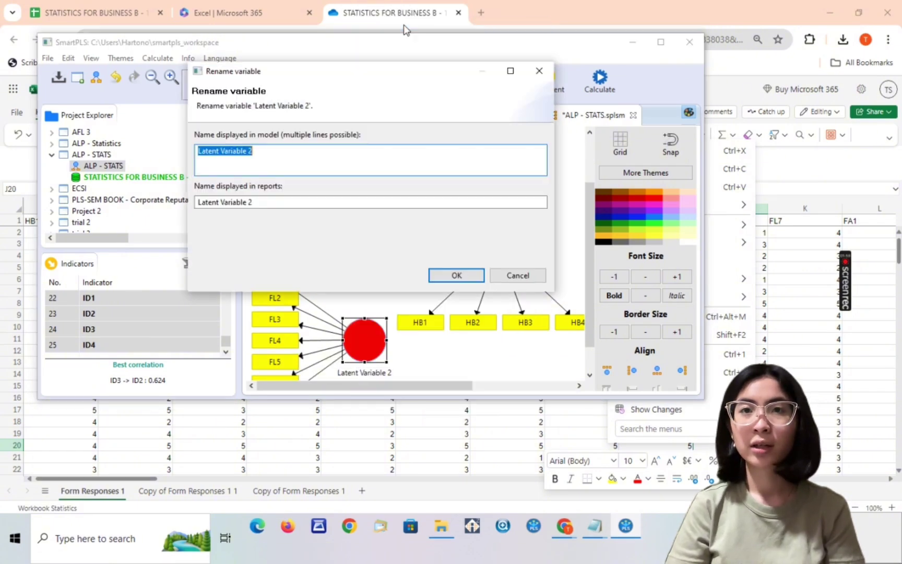
- Rename Latent Variable 2 to Financial Literacy and Latent Variable 1 to Home Bias
text(Financial Literacy)
click(438, 277)
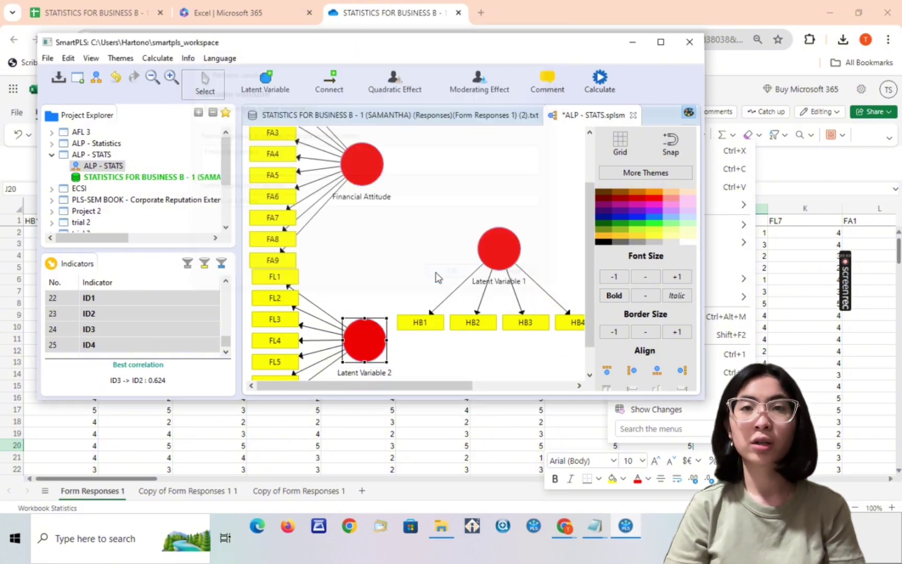
text(Home Bias)
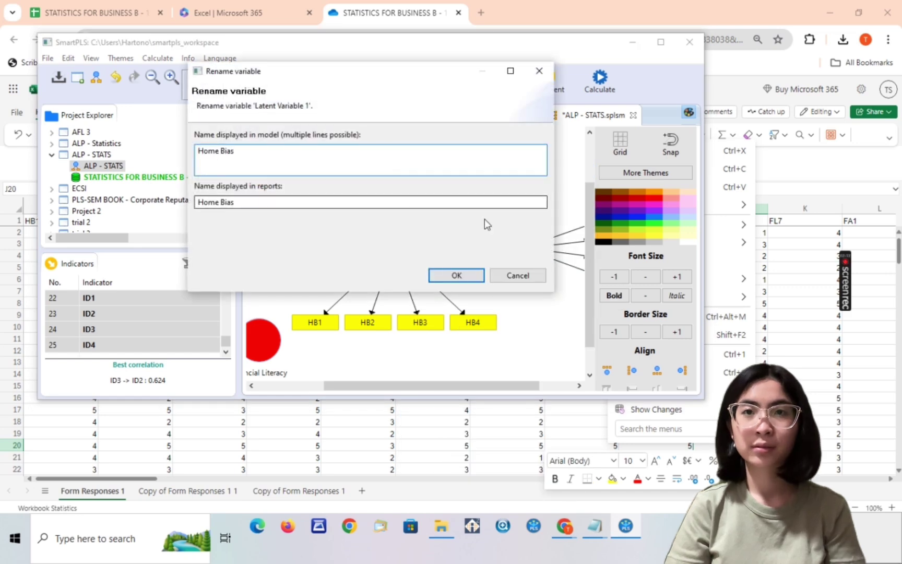
click(456, 275)
- Rename Latent Variable 4, which holds the ID indicators, to Investment Decision
right_click(522, 232)
click(563, 176)
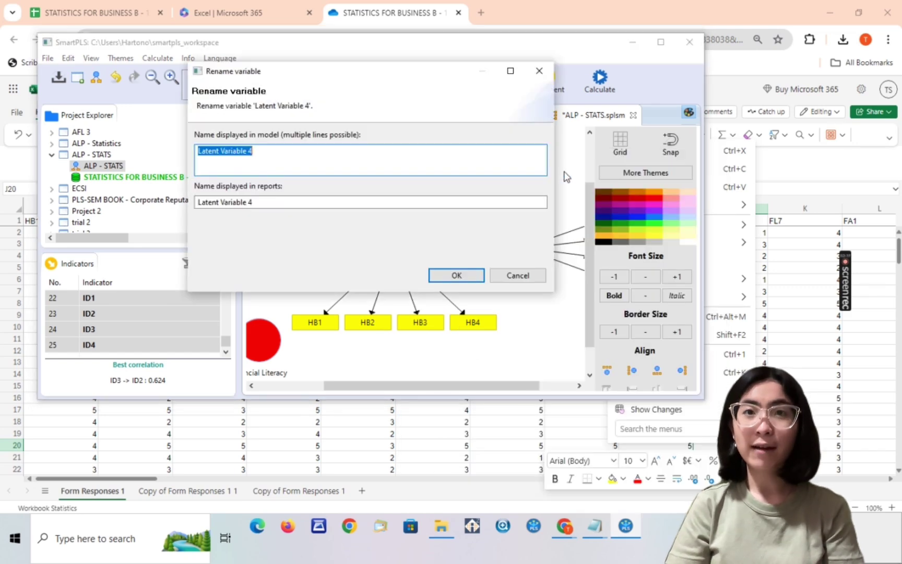
text(Investment Decisions)
key(BackSpace)
click(456, 275)
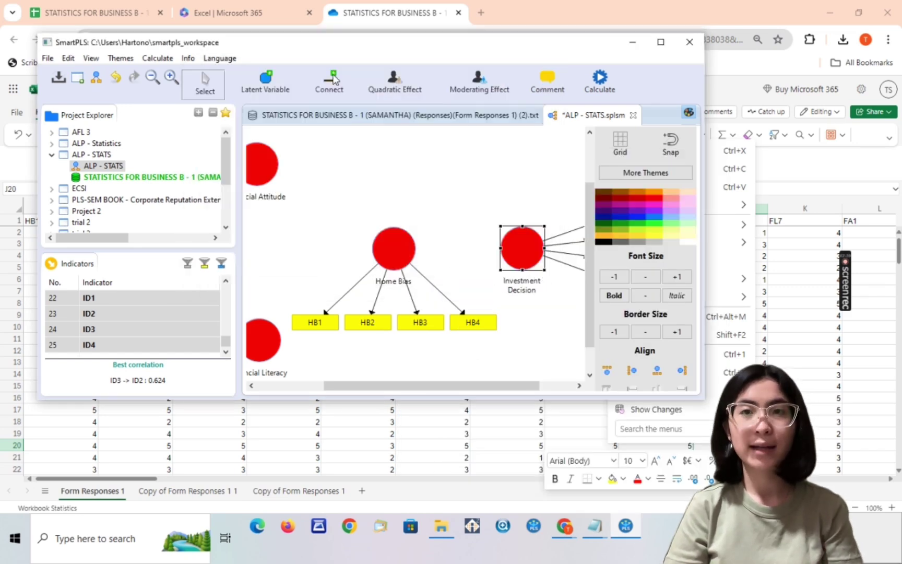
- Draw paths from Financial Attitude and Financial Literacy to both Home Bias and Investment Decision, and from Home Bias to Investment Decision
click(333, 79)
mouse_move(266, 164)
mouse_down()
mouse_move(386, 242)
mouse_move(493, 262)
mouse_move(516, 247)
mouse_up()
drag(257, 338, 384, 261)
drag(273, 349, 518, 264)
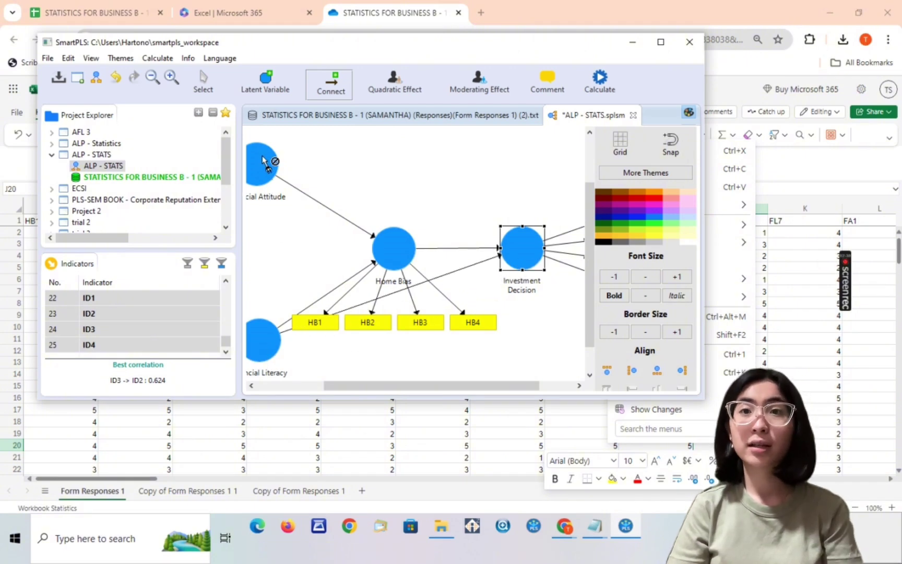
drag(264, 159, 516, 241)
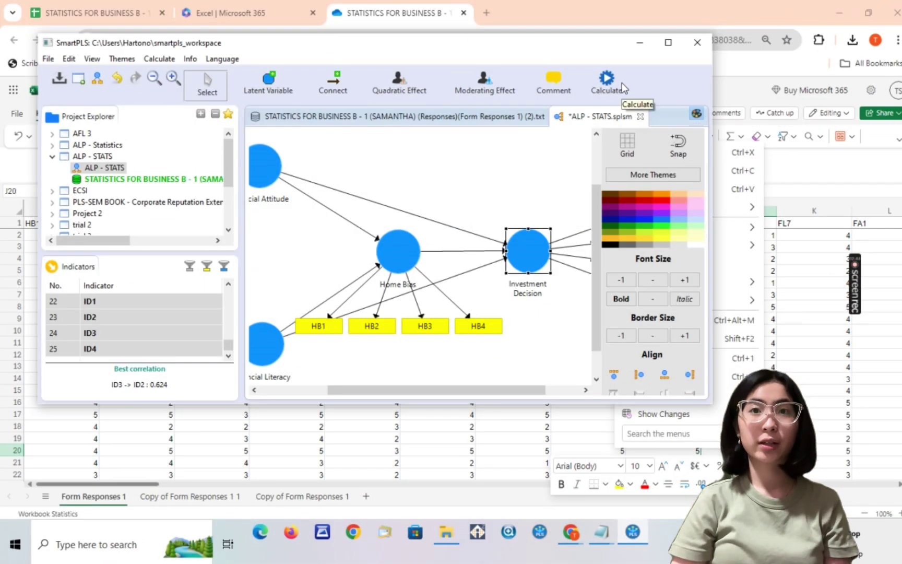
- Run the PLS Algorithm with path weighting, 300 maximum iterations and stop criterion 7, opening the full report
click(621, 83)
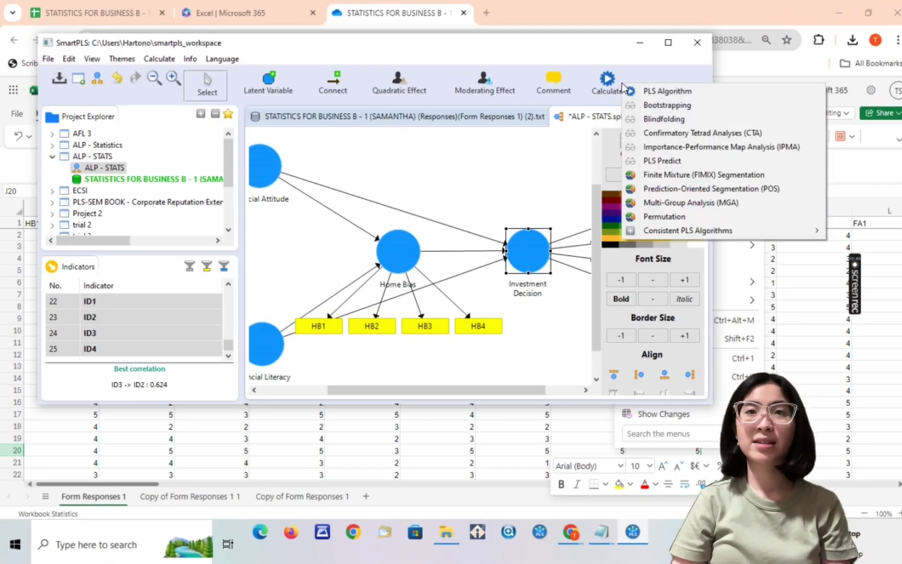
click(634, 90)
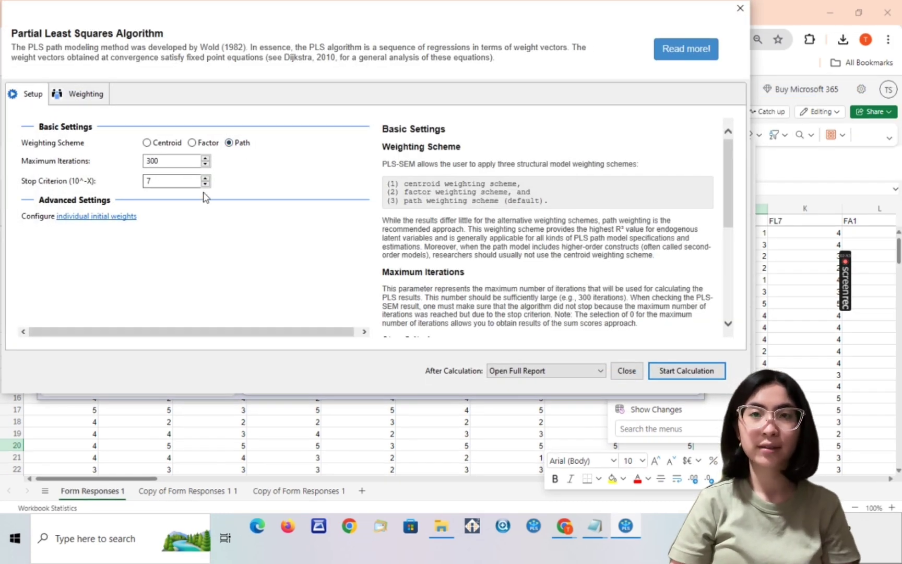
click(676, 371)
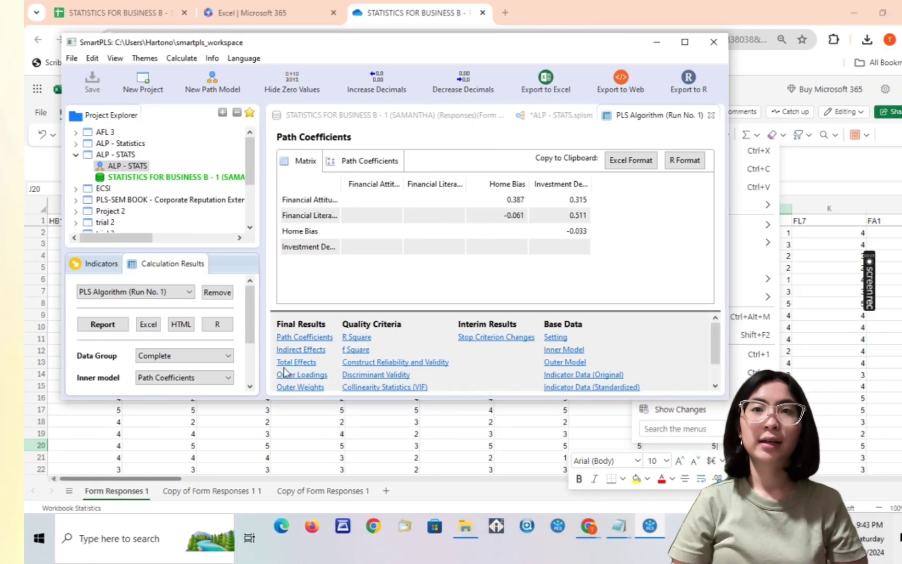
- Review the outer loadings of all indicators in the PLS report, and close the report
click(261, 374)
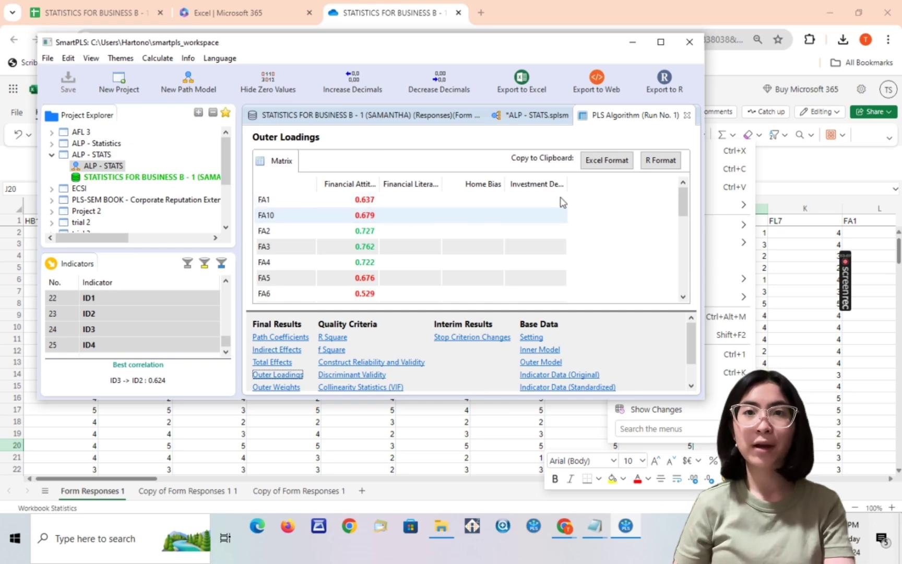
drag(683, 208, 685, 290)
click(687, 115)
- Delete all indicators of Financial Attitude except FA2, FA3 and FA4
scroll(272, 183, down, 2)
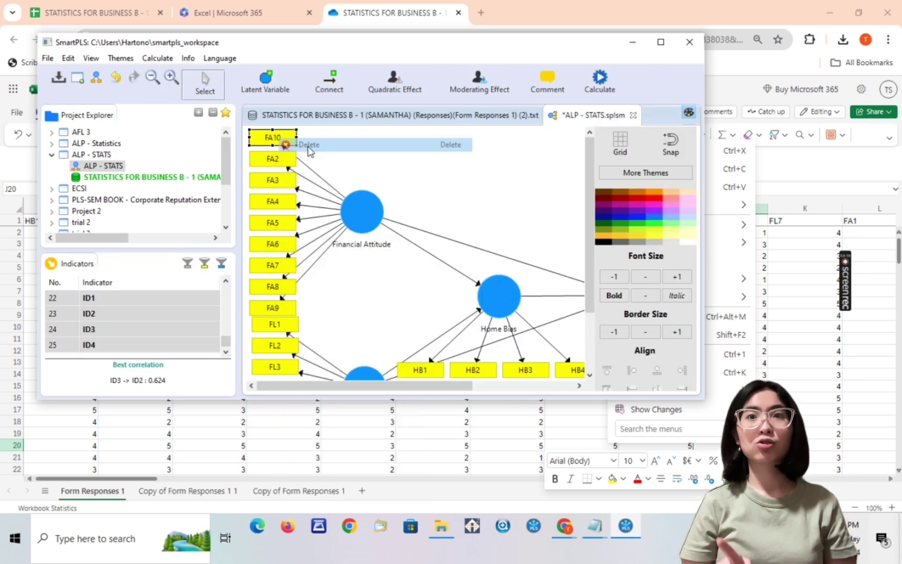
right_click(277, 224)
click(312, 157)
right_click(277, 245)
click(311, 156)
right_click(272, 267)
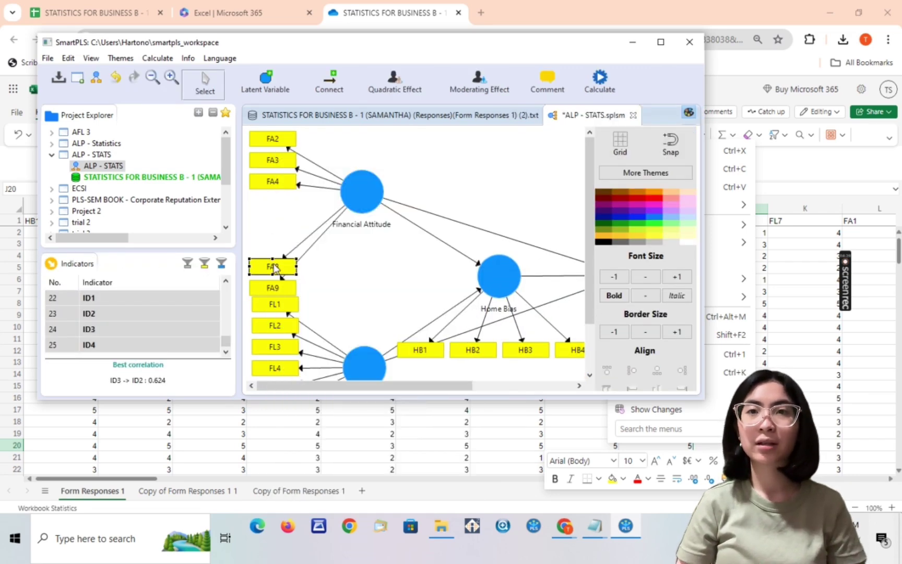
click(312, 157)
right_click(270, 287)
click(327, 160)
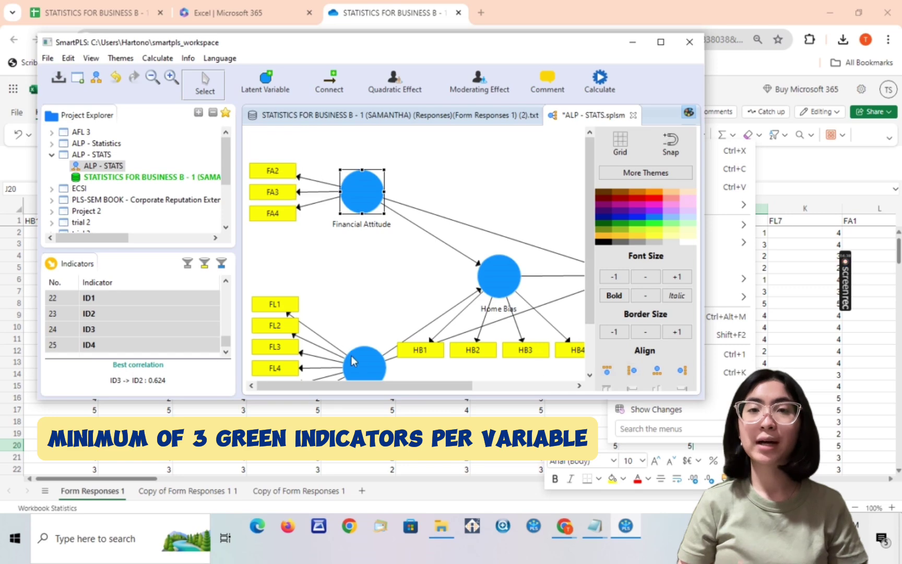
- Delete indicators FL4 and FL5 from Financial Literacy
scroll(350, 355, down, 1)
right_click(269, 339)
click(312, 159)
right_click(266, 344)
click(307, 157)
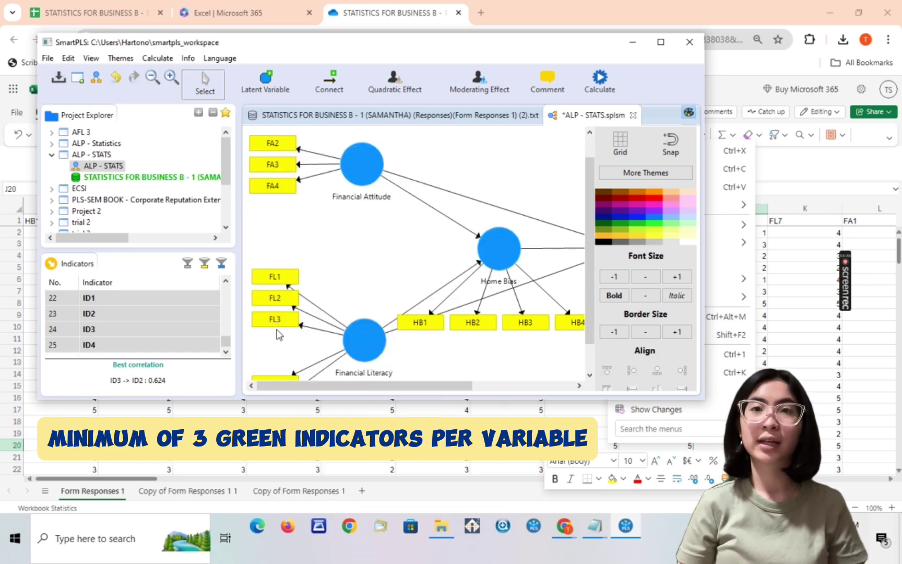
- Delete indicator HB4 from Home Bias
click(513, 251)
click(572, 322)
right_click(571, 322)
click(613, 192)
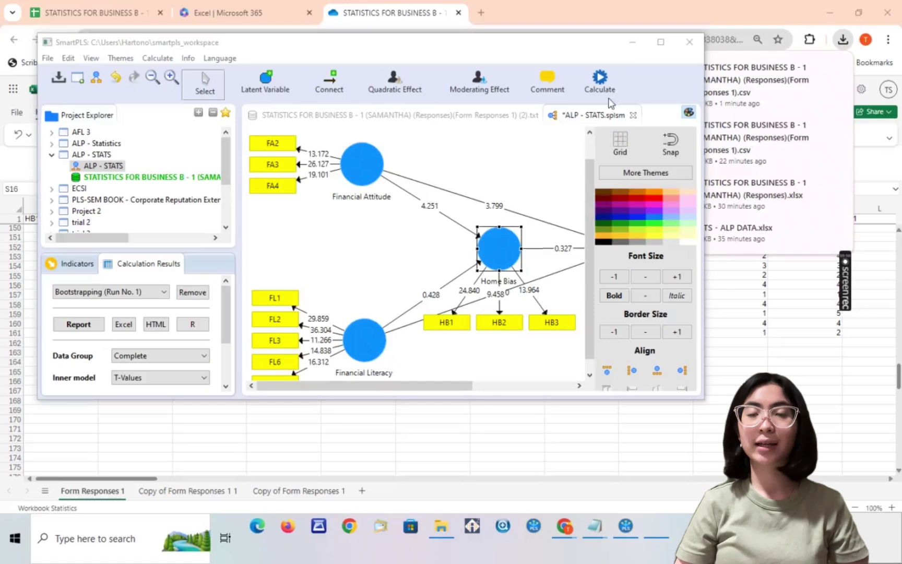
- Rerun the PLS Algorithm on the reduced model and check the outer loadings of the remaining indicators
click(608, 96)
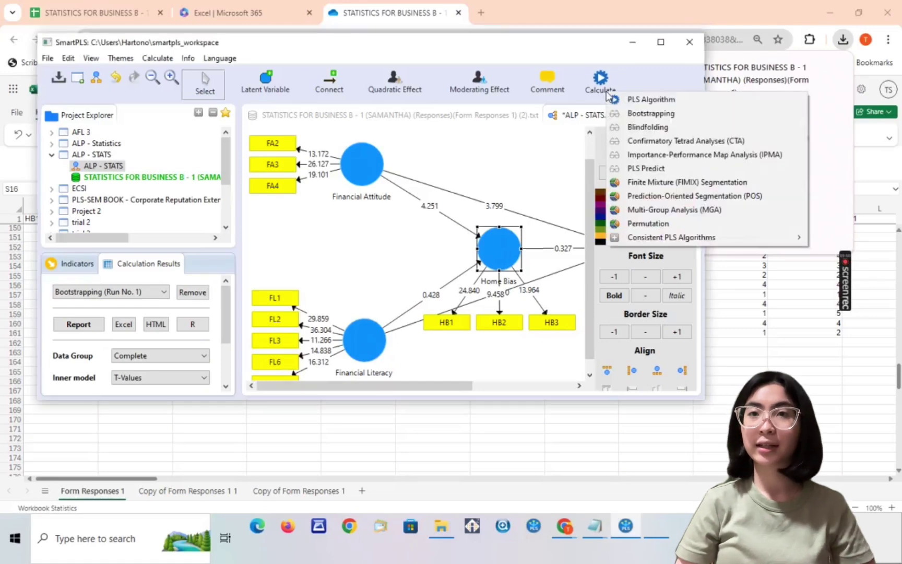
click(628, 100)
click(696, 377)
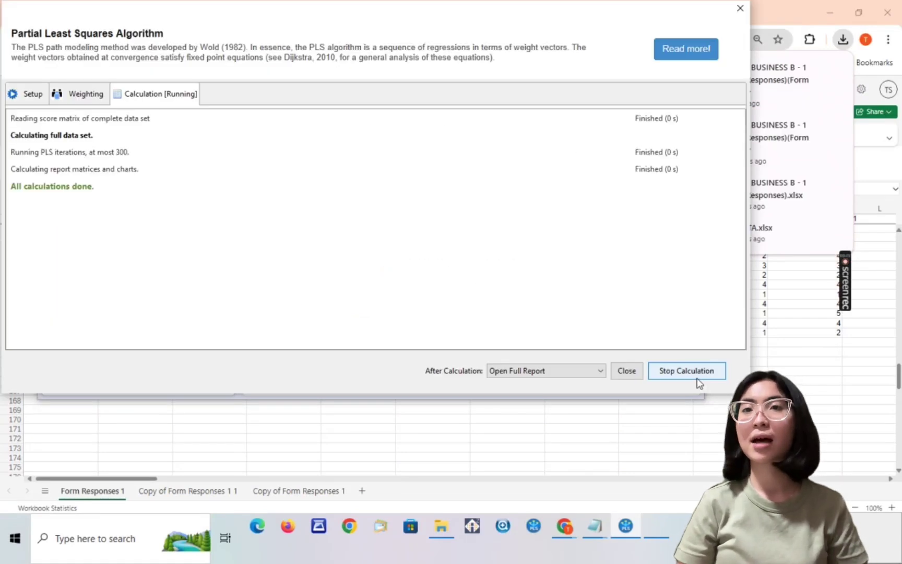
click(289, 376)
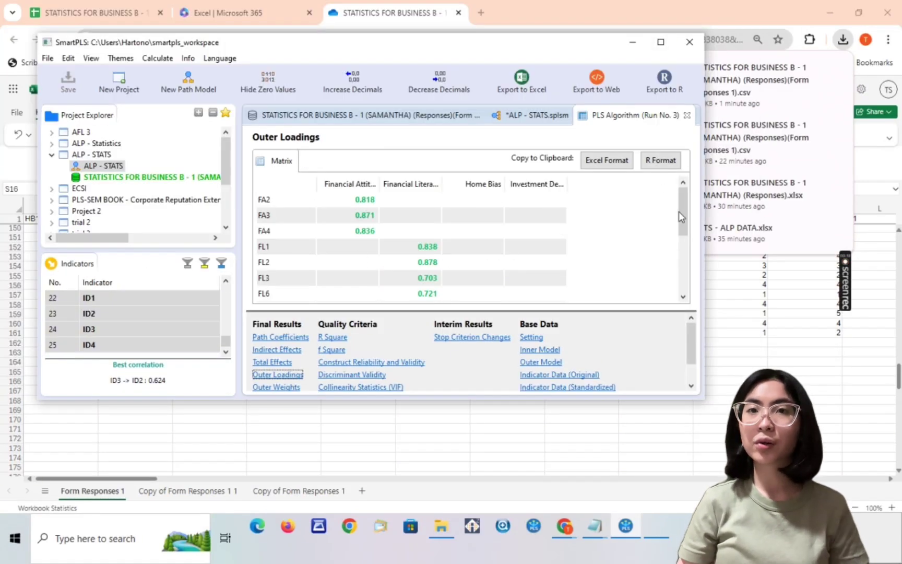
drag(679, 209, 615, 202)
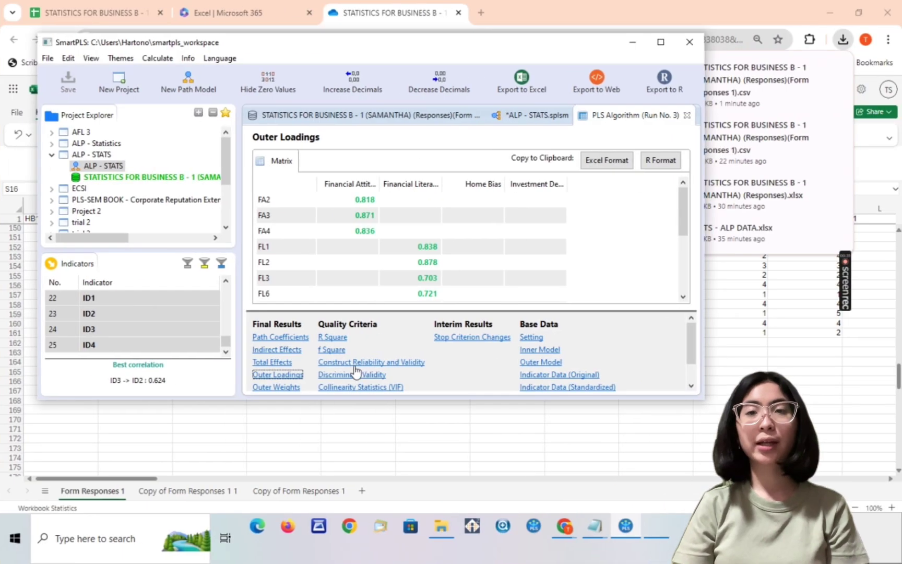
- Examine construct reliability and validity, including the Cronbach's Alpha, rho_A and Composite Reliability charts and the matrix
click(355, 363)
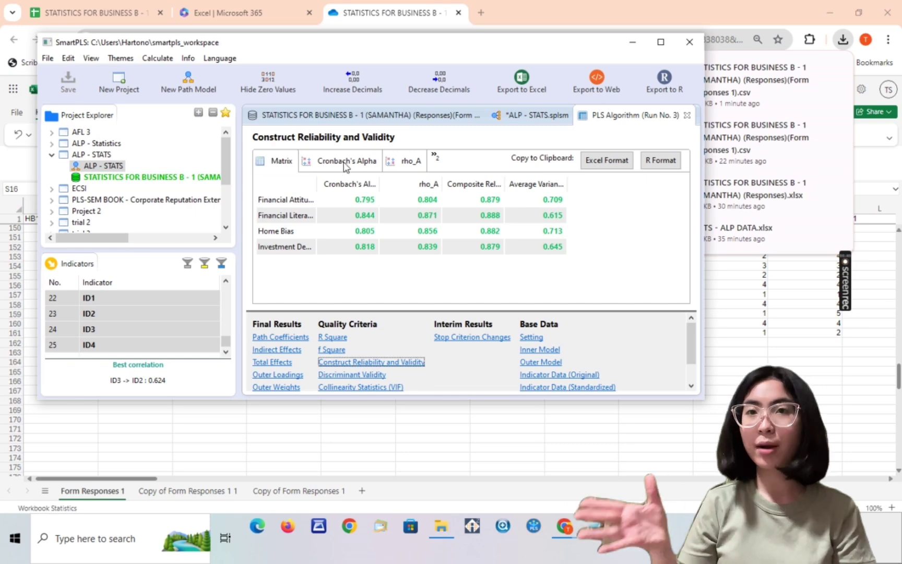
click(342, 163)
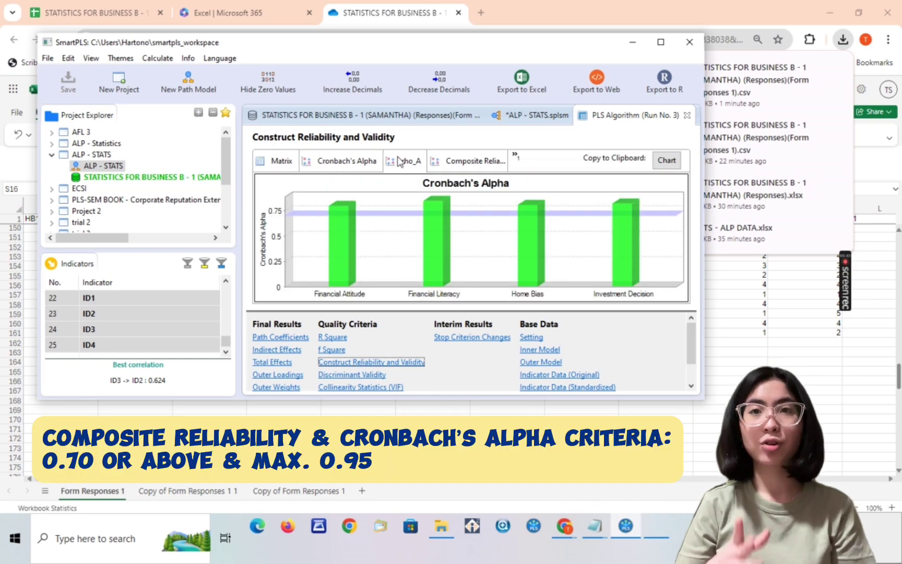
click(399, 161)
click(465, 161)
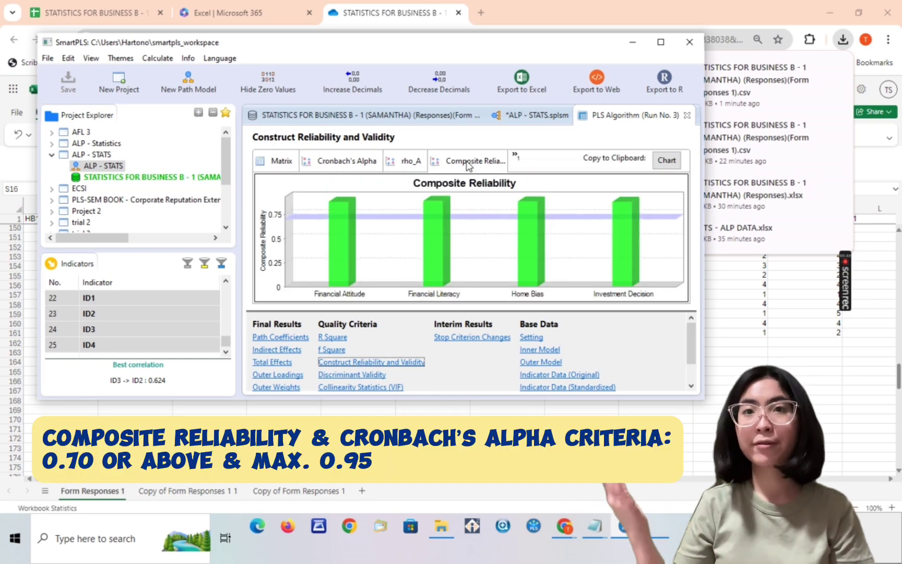
click(279, 162)
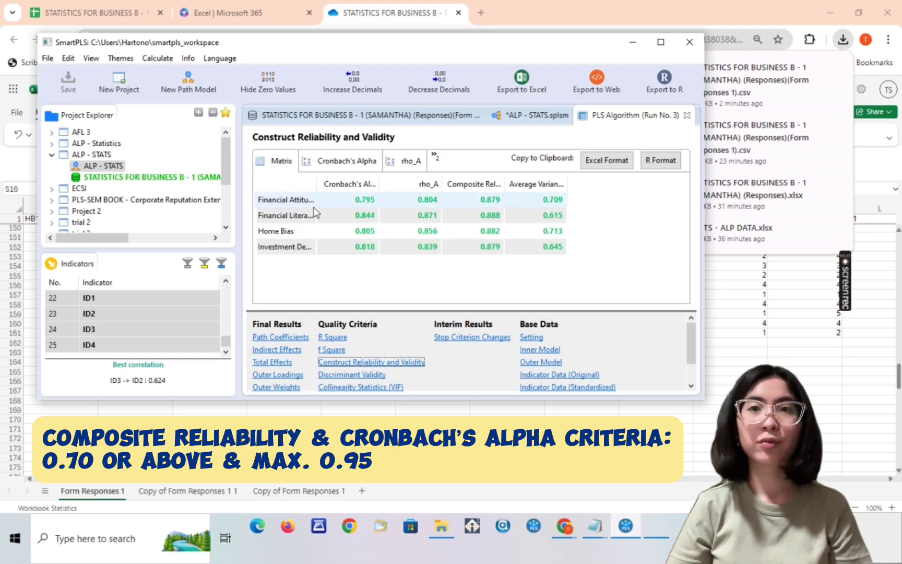
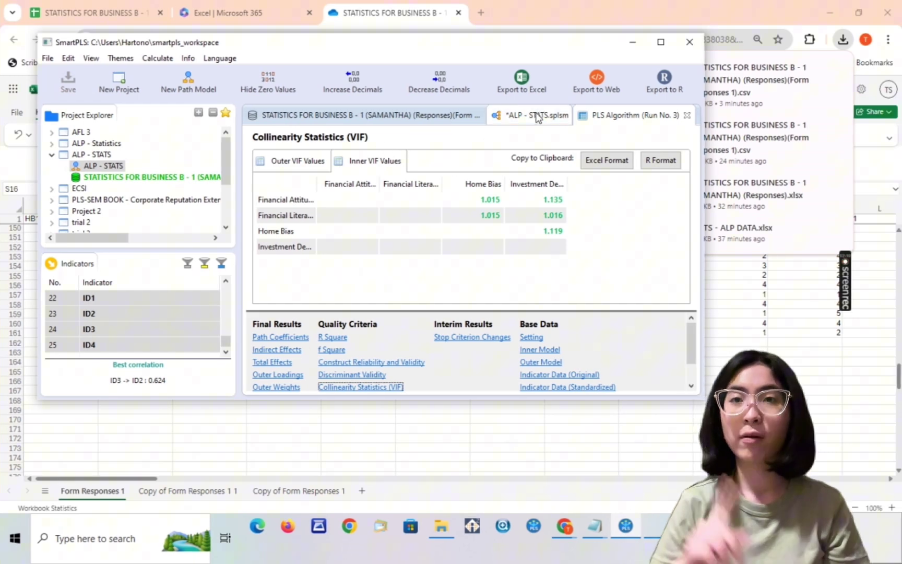
- Run basic Bootstrapping on the model with 500 subsamples, BCa intervals, two-tailed test and 0.05 significance, and open the total indirect effects
click(538, 115)
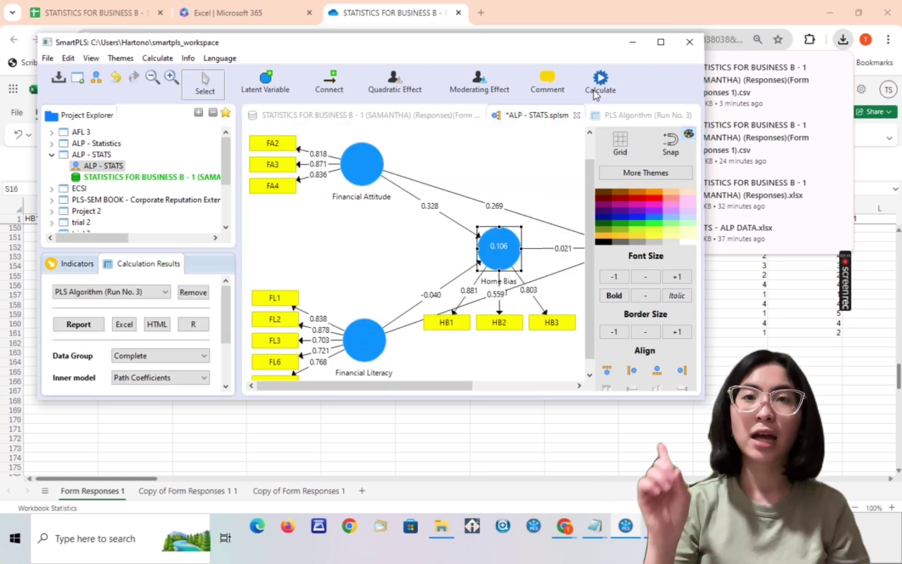
click(595, 94)
click(645, 113)
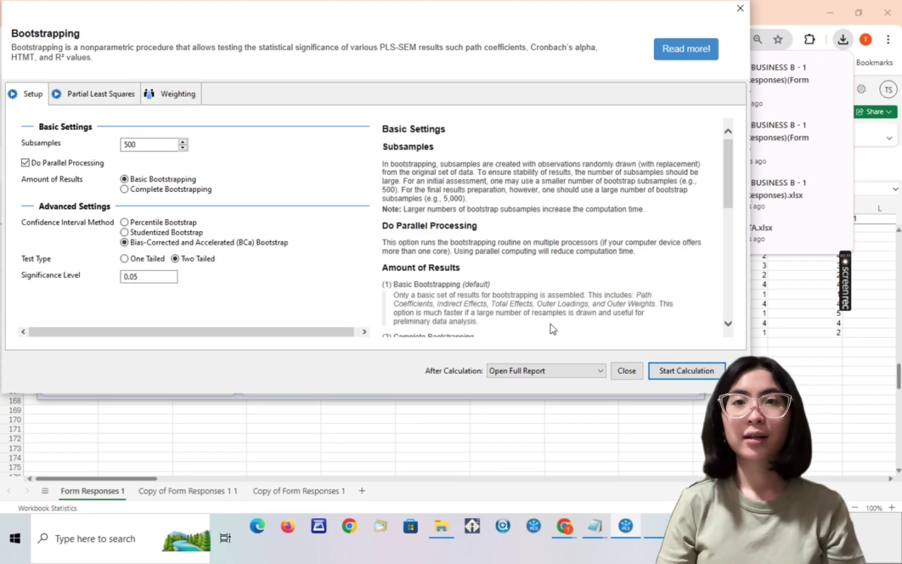
click(673, 370)
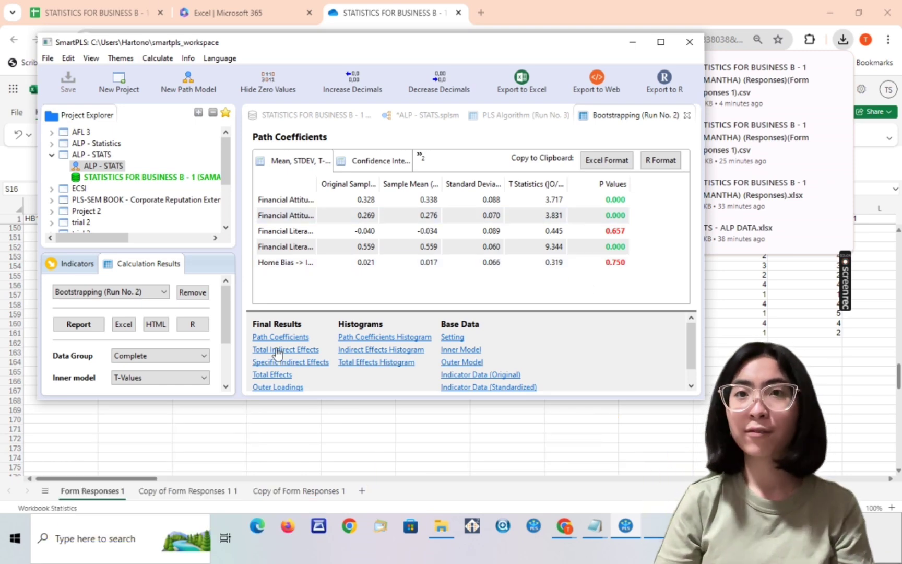
click(287, 363)
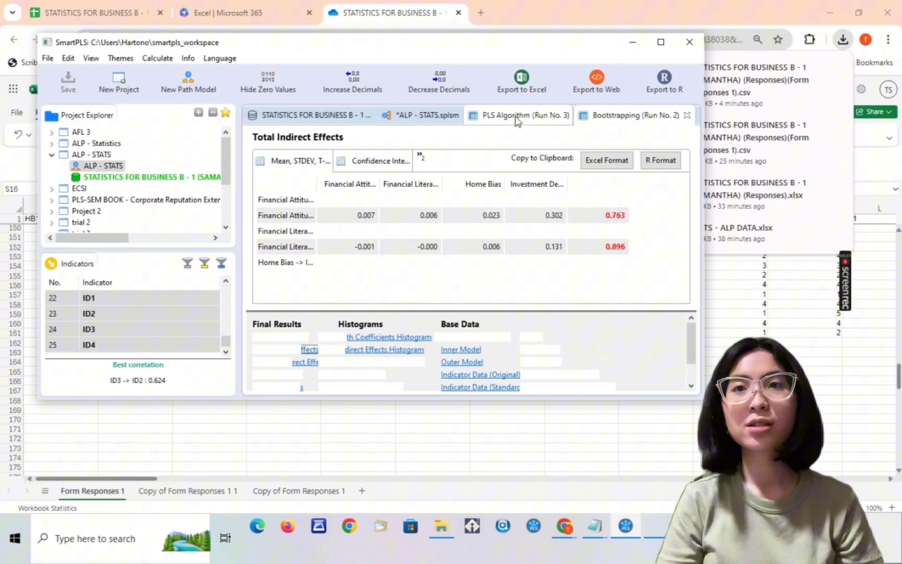
- Review the R Square and f Square values in the PLS Algorithm report
click(517, 117)
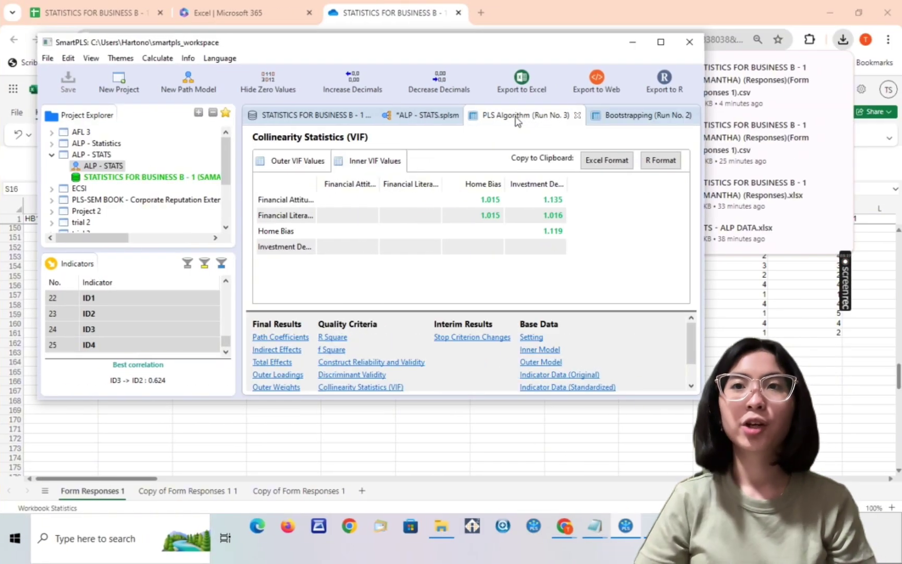
click(330, 338)
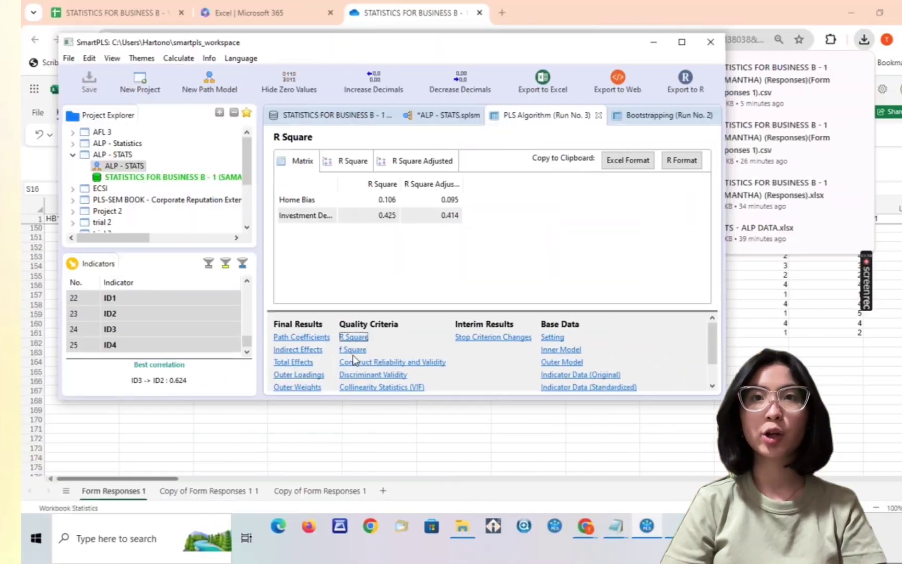
click(334, 350)
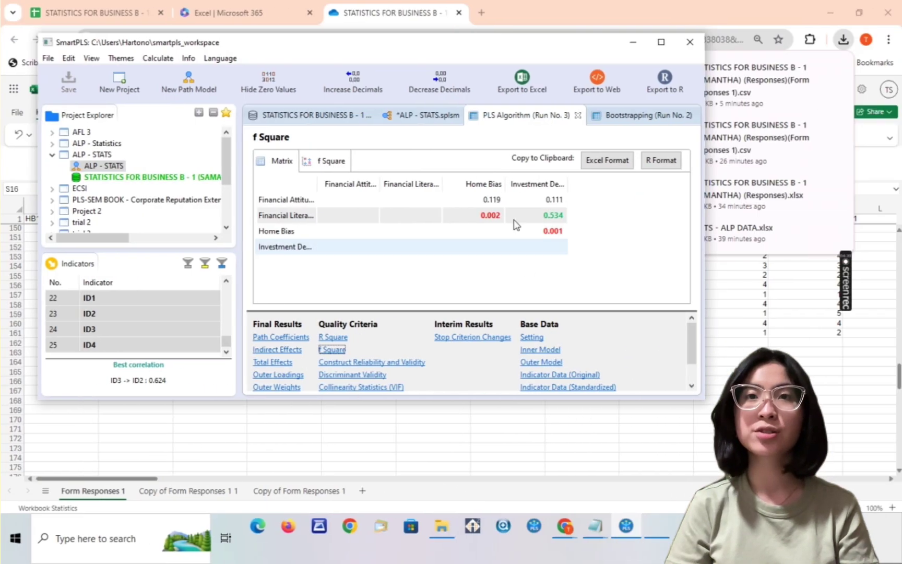
- Run Blindfolding on the ALP - STATS model with an omission distance of 7
click(435, 115)
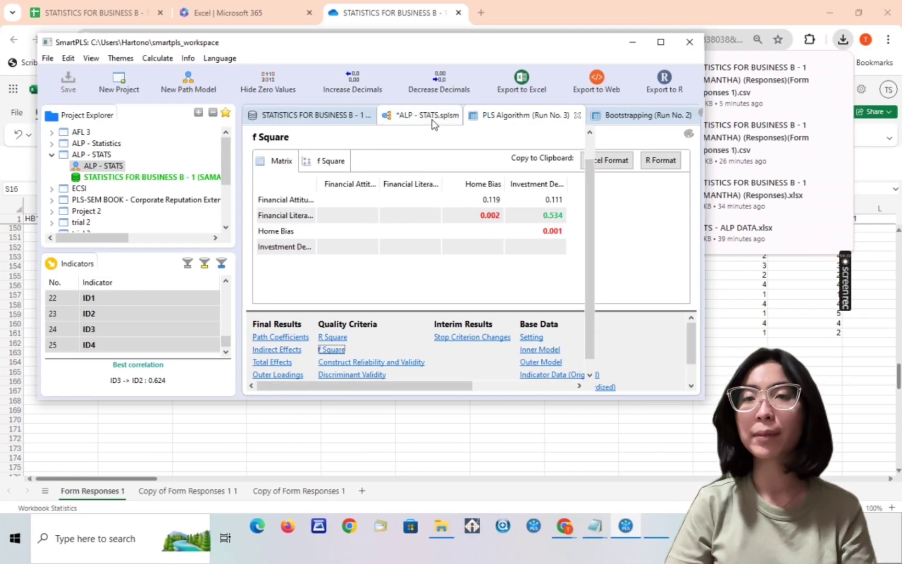
click(600, 79)
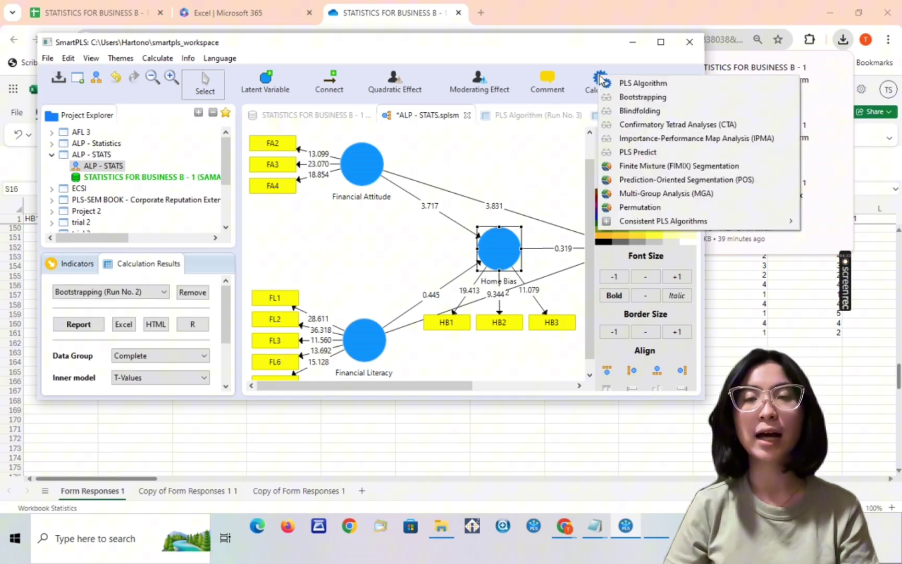
click(641, 112)
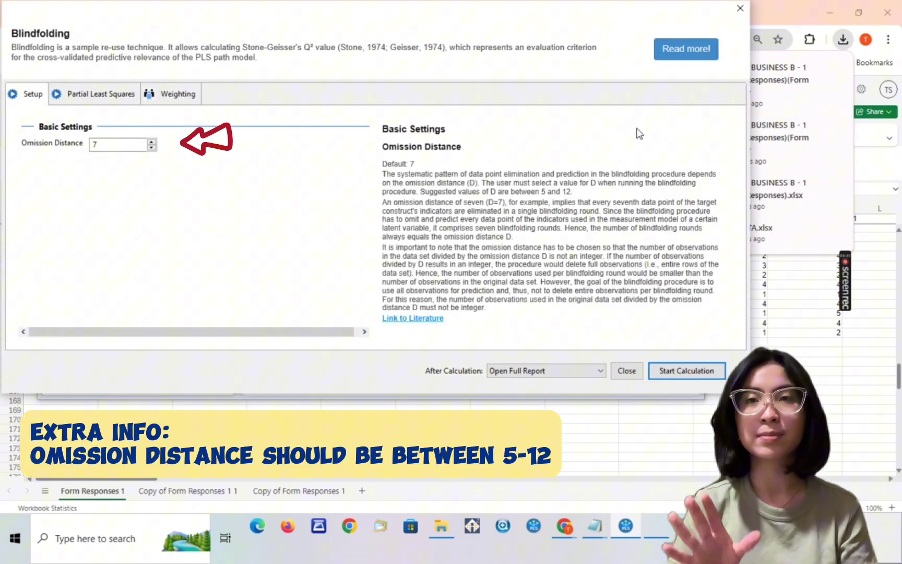
click(693, 377)
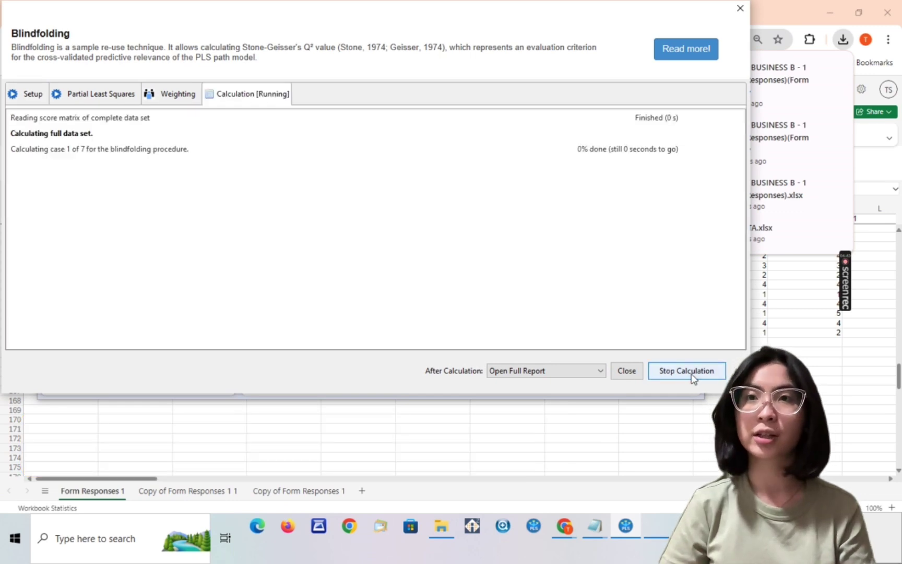